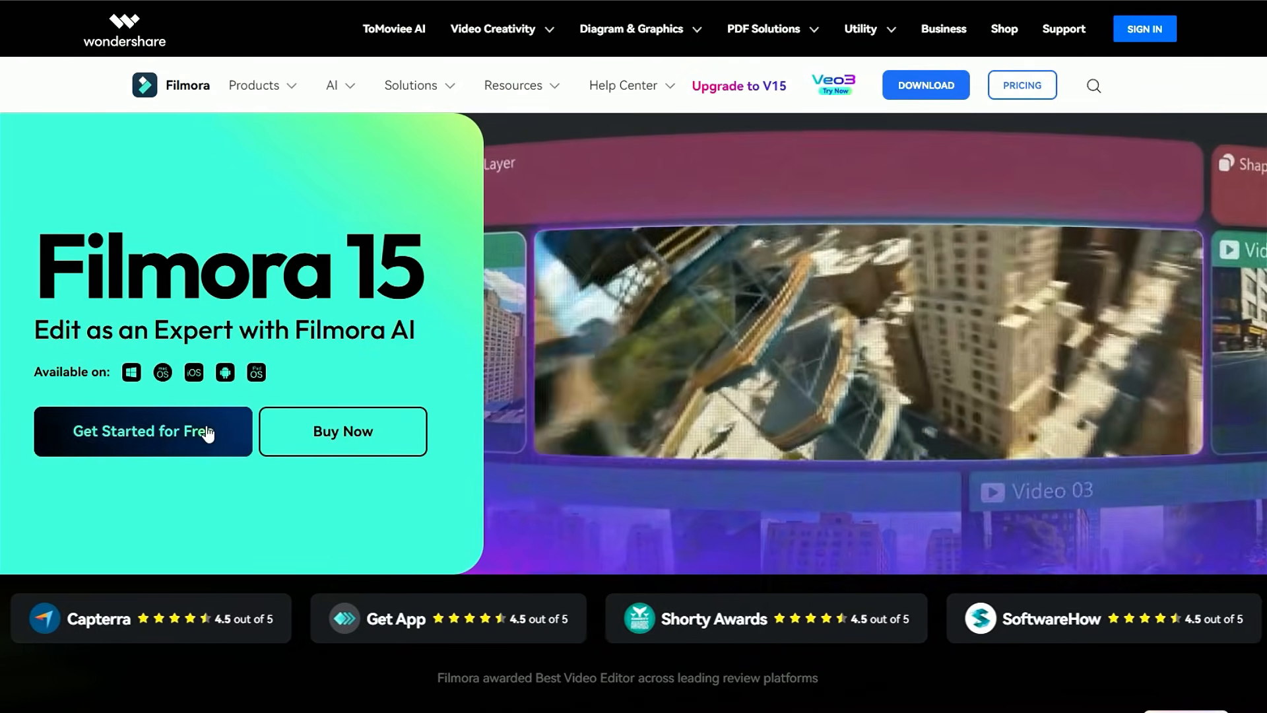
# Download the Filmora installer from the website and save the installer file
pyautogui.click(207, 430)
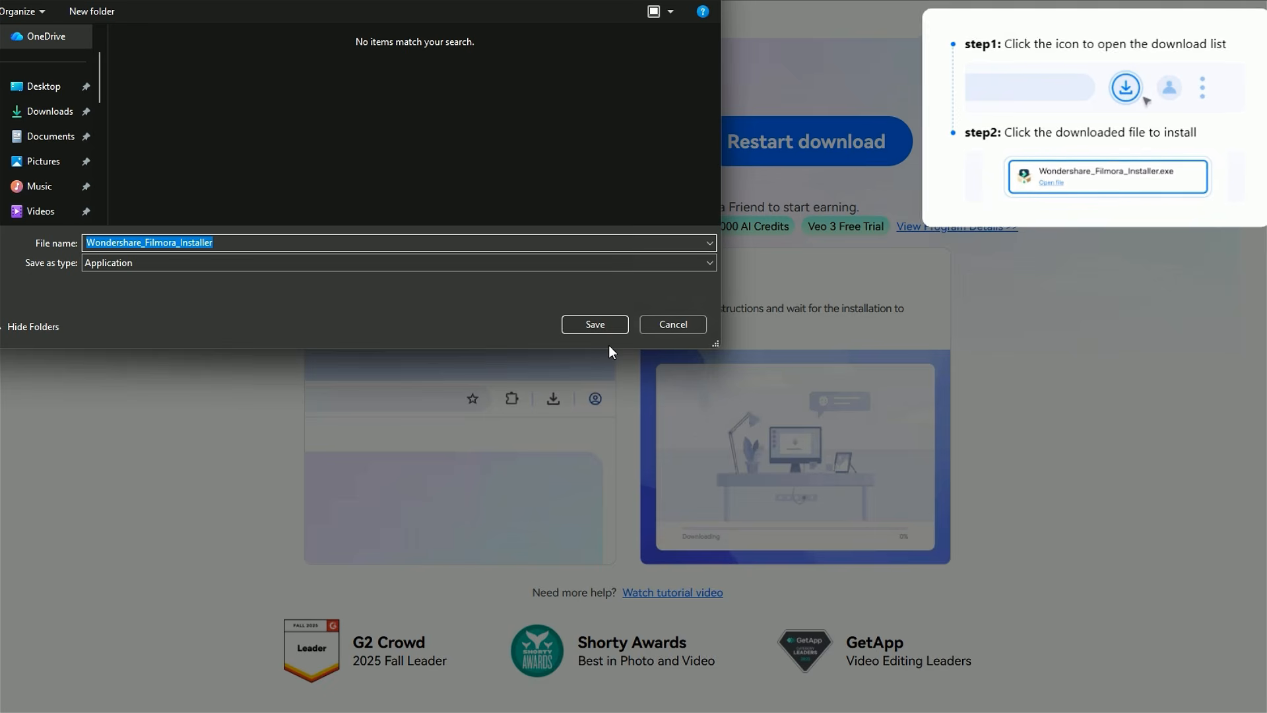
pyautogui.click(602, 323)
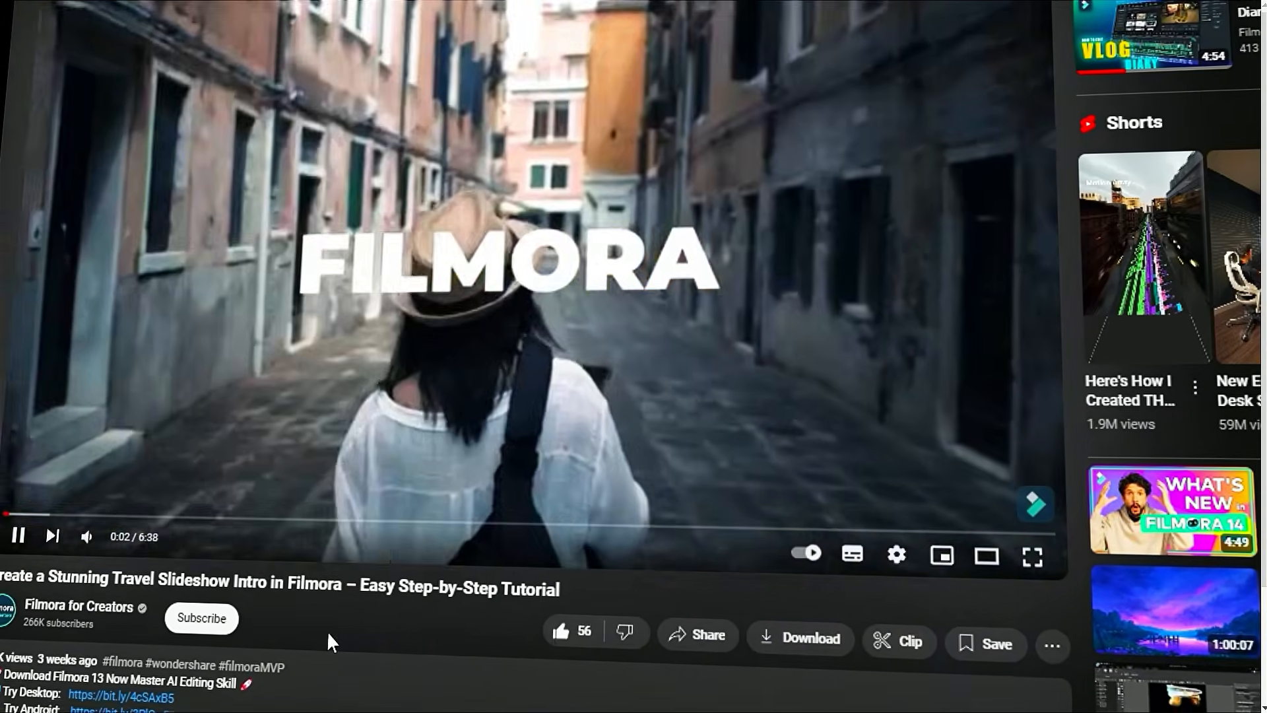
# Subscribe to the Filmora for Creators channel and set its notifications to All
pyautogui.click(218, 619)
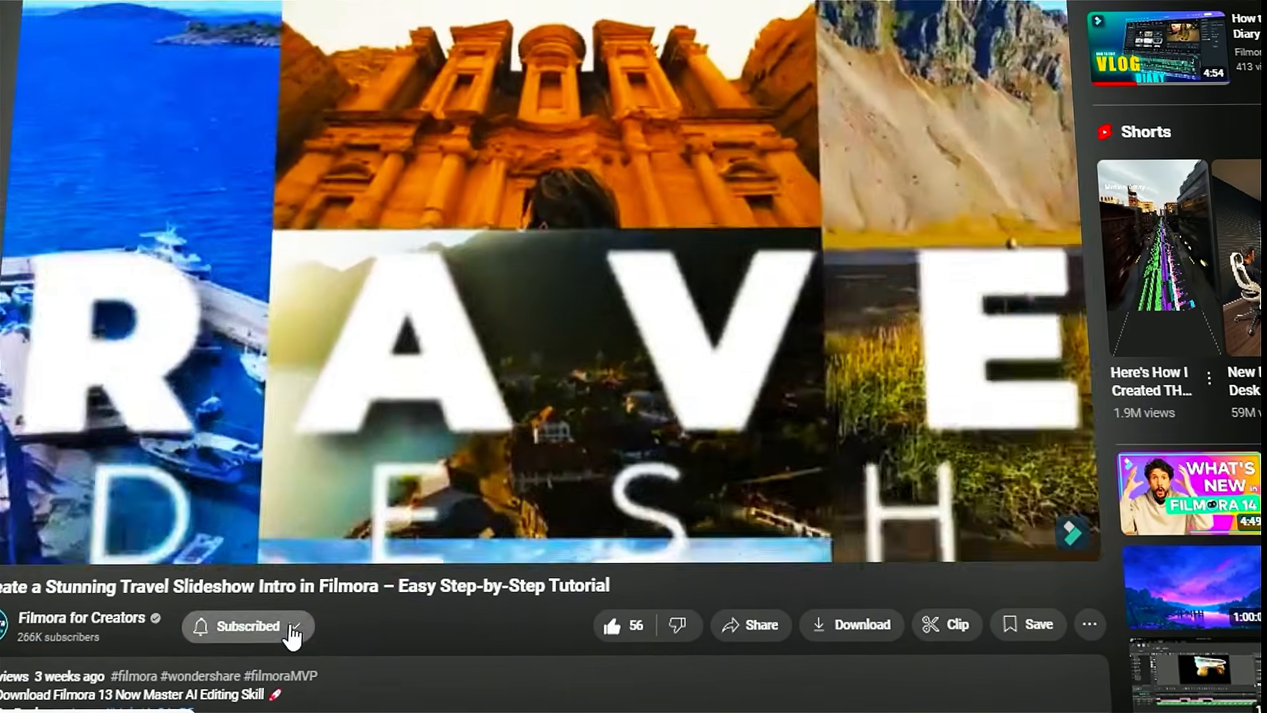
pyautogui.click(281, 629)
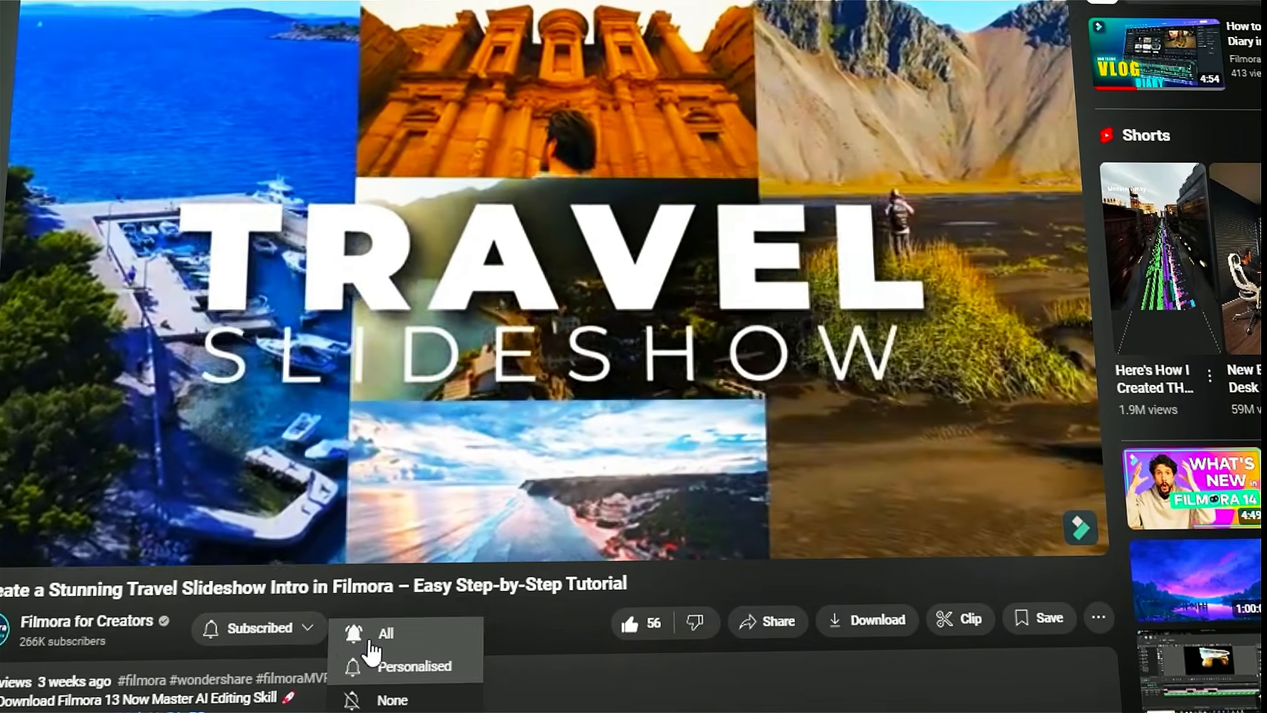
pyautogui.click(371, 650)
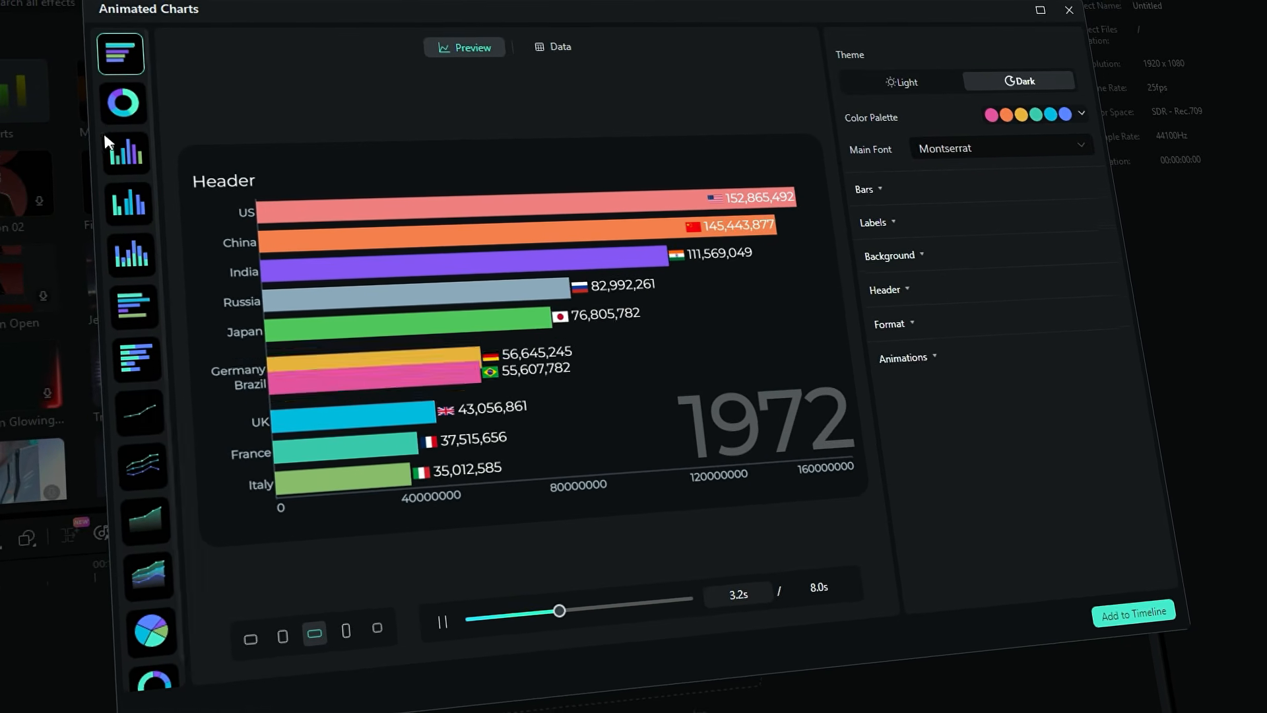
# Preview the donut, column, line, area and pie chart styles in the Animated Charts window
pyautogui.click(123, 102)
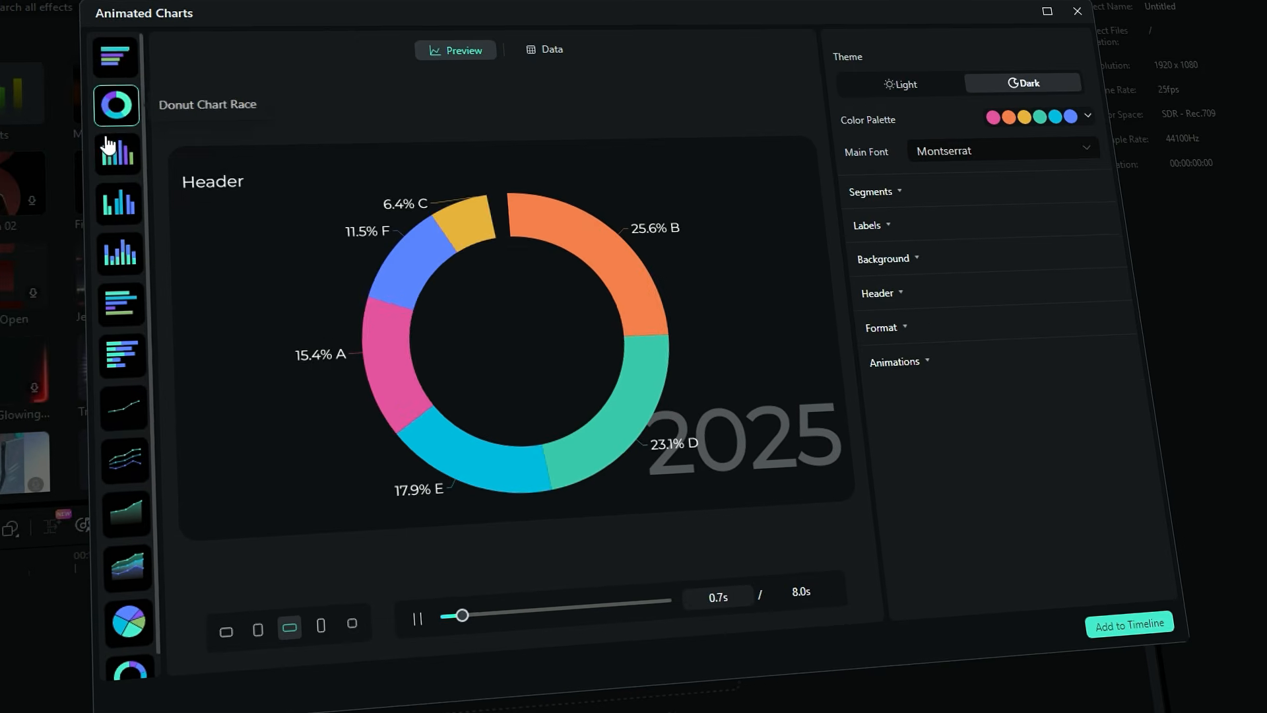
pyautogui.click(116, 156)
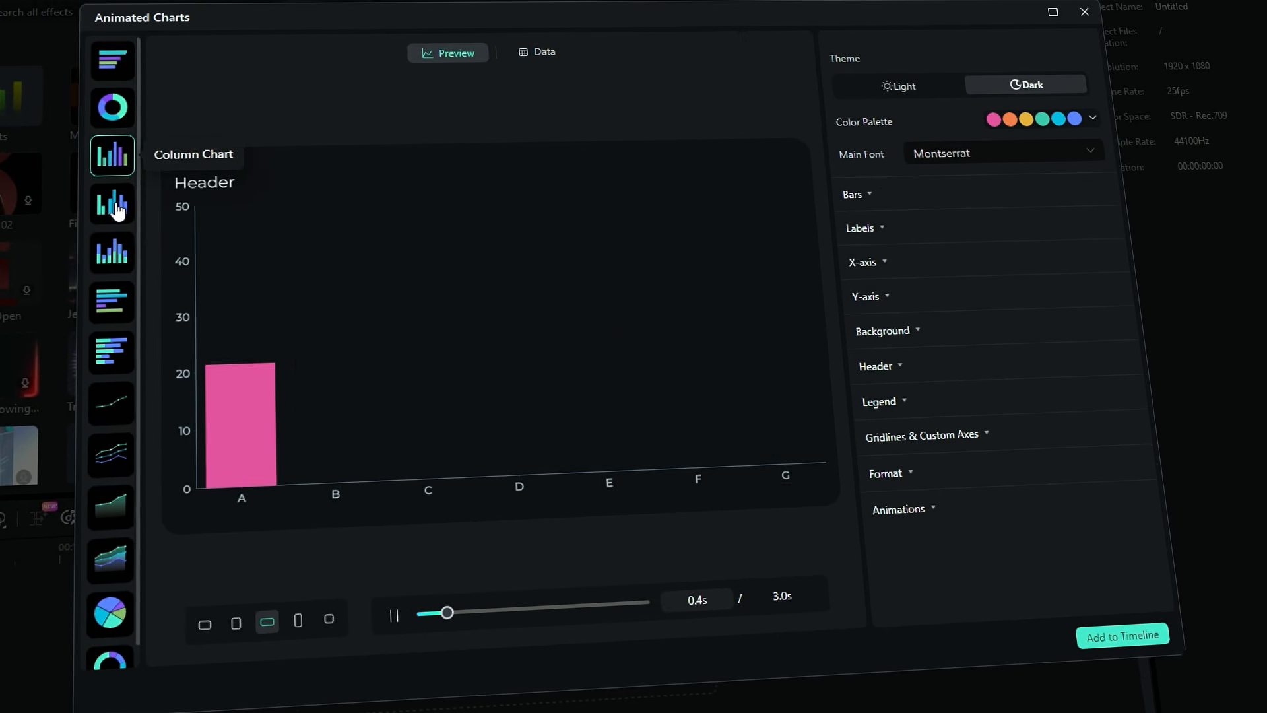
pyautogui.click(109, 403)
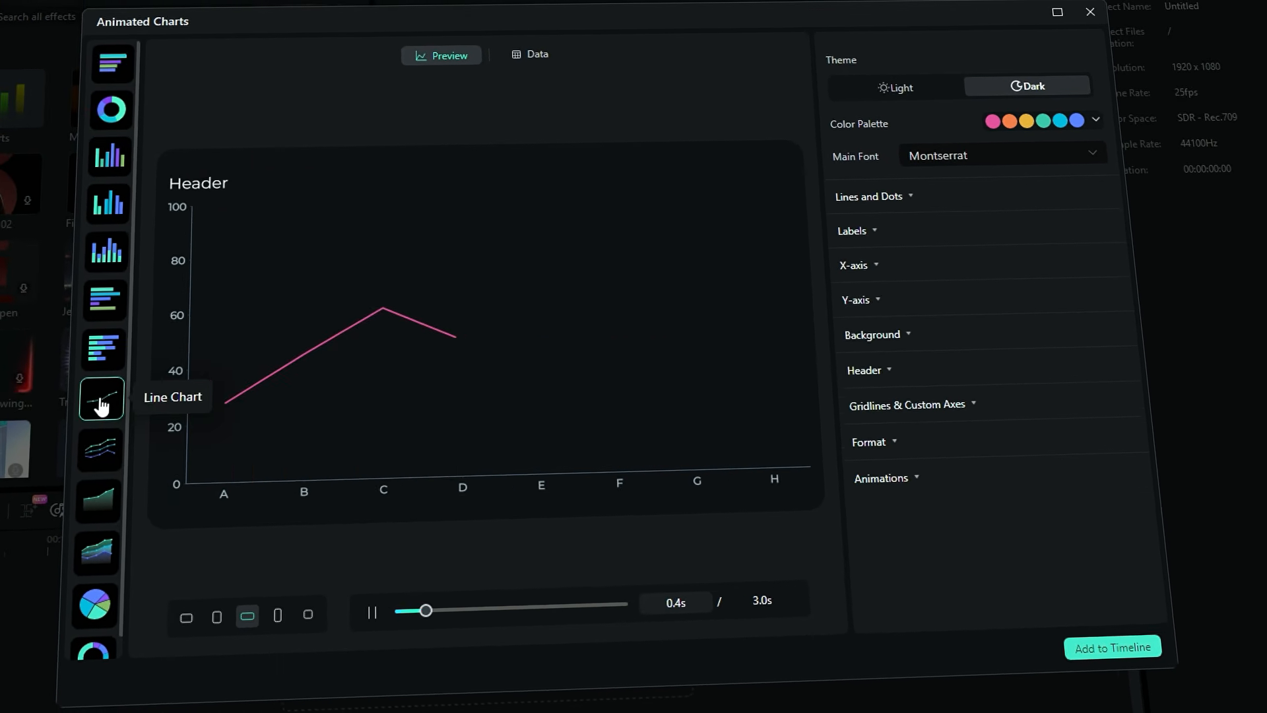
pyautogui.click(90, 502)
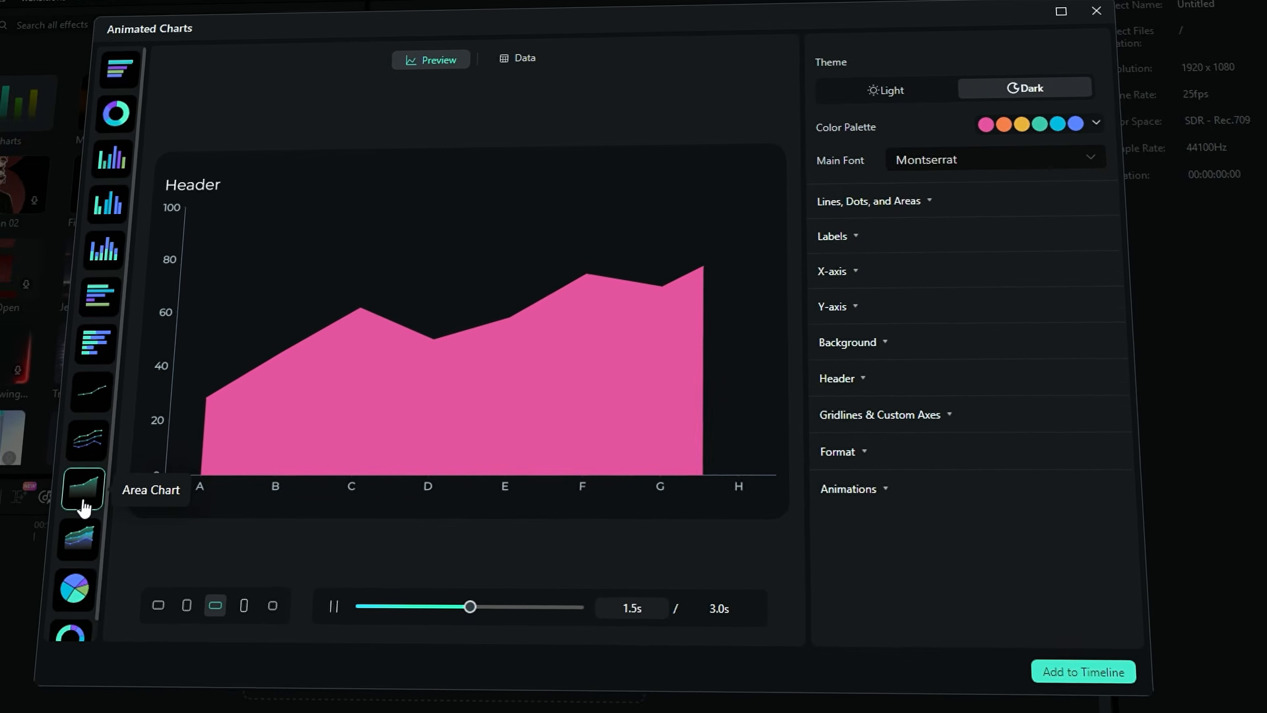
pyautogui.click(71, 586)
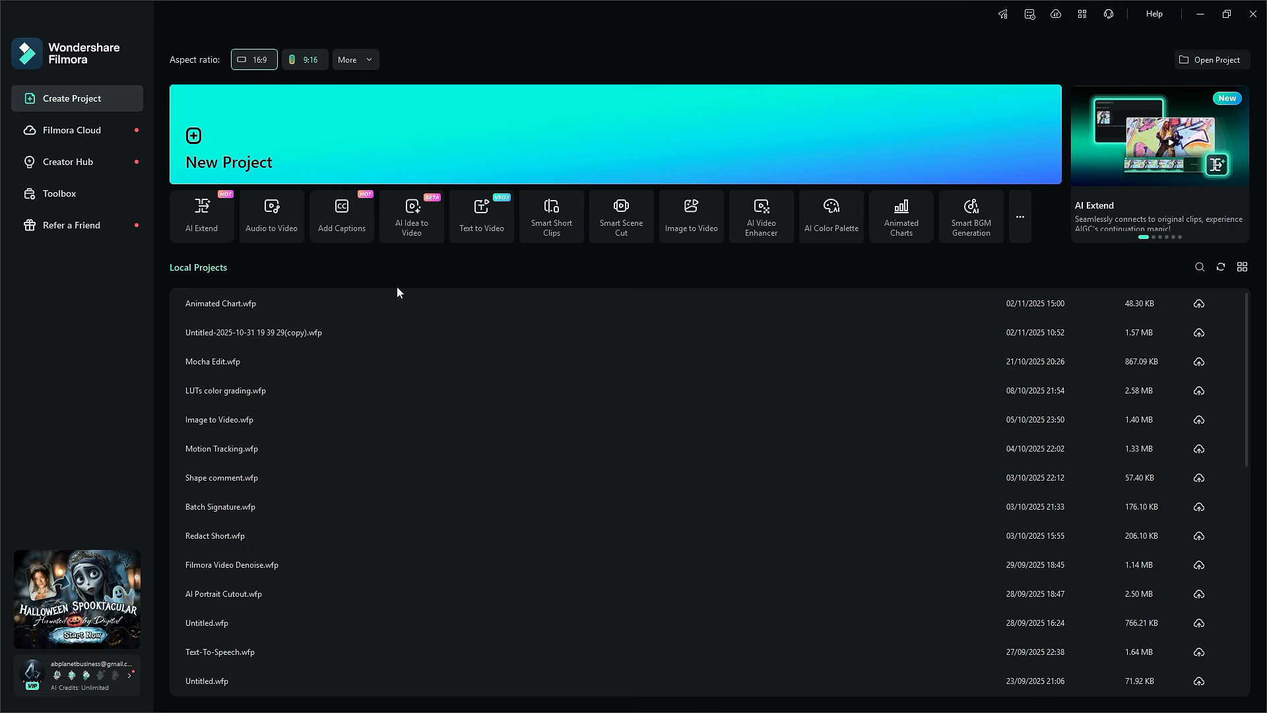
# Create a new project and open Animated Charts from the Exclusive video effects
pyautogui.click(524, 139)
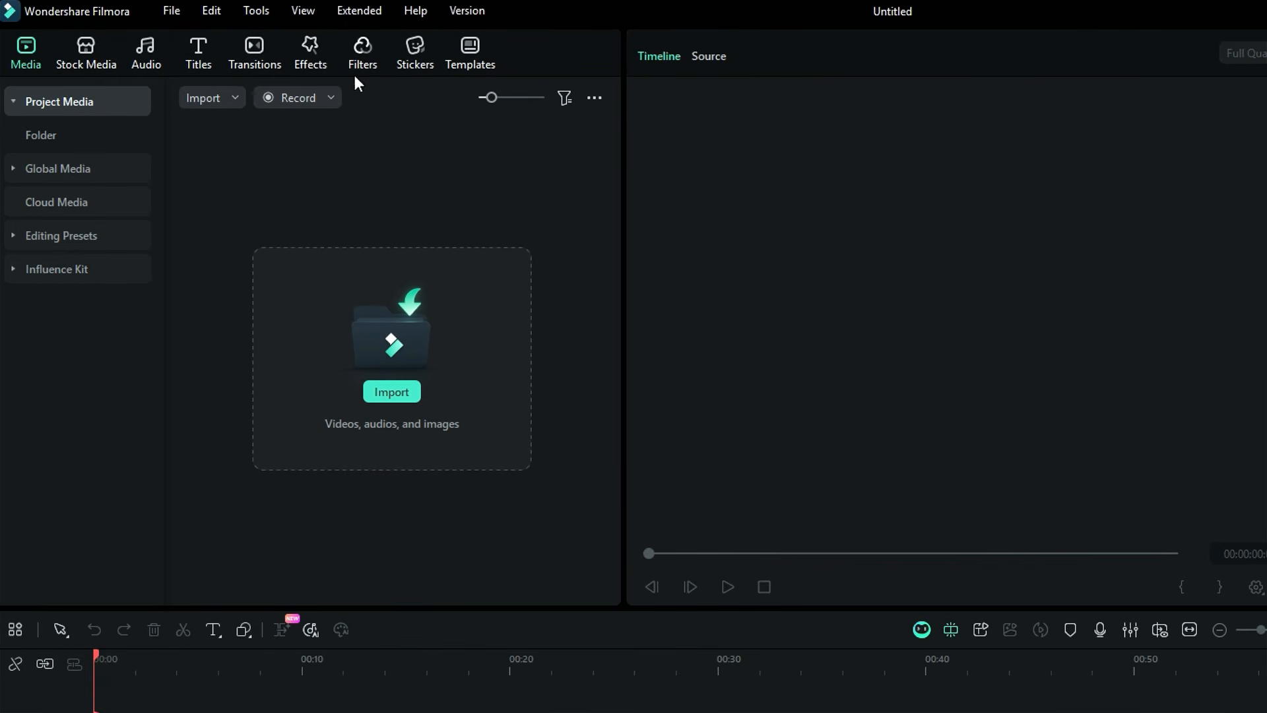
pyautogui.click(315, 64)
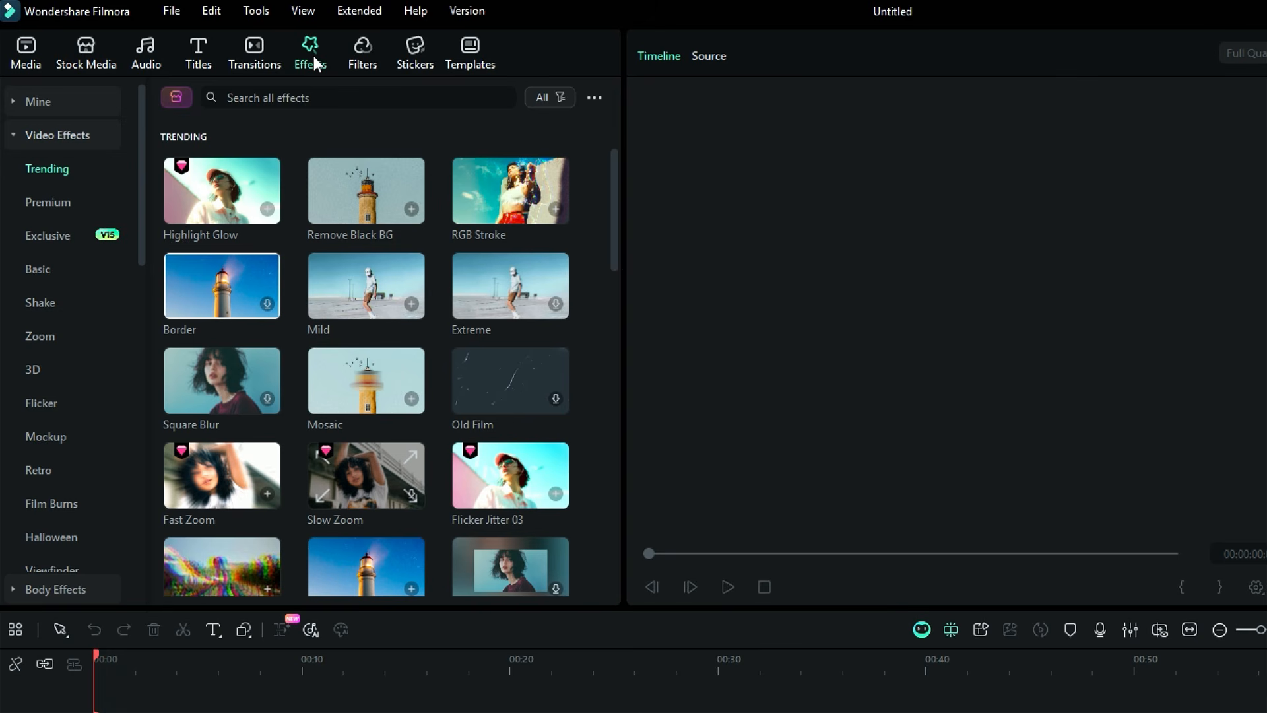
pyautogui.click(59, 239)
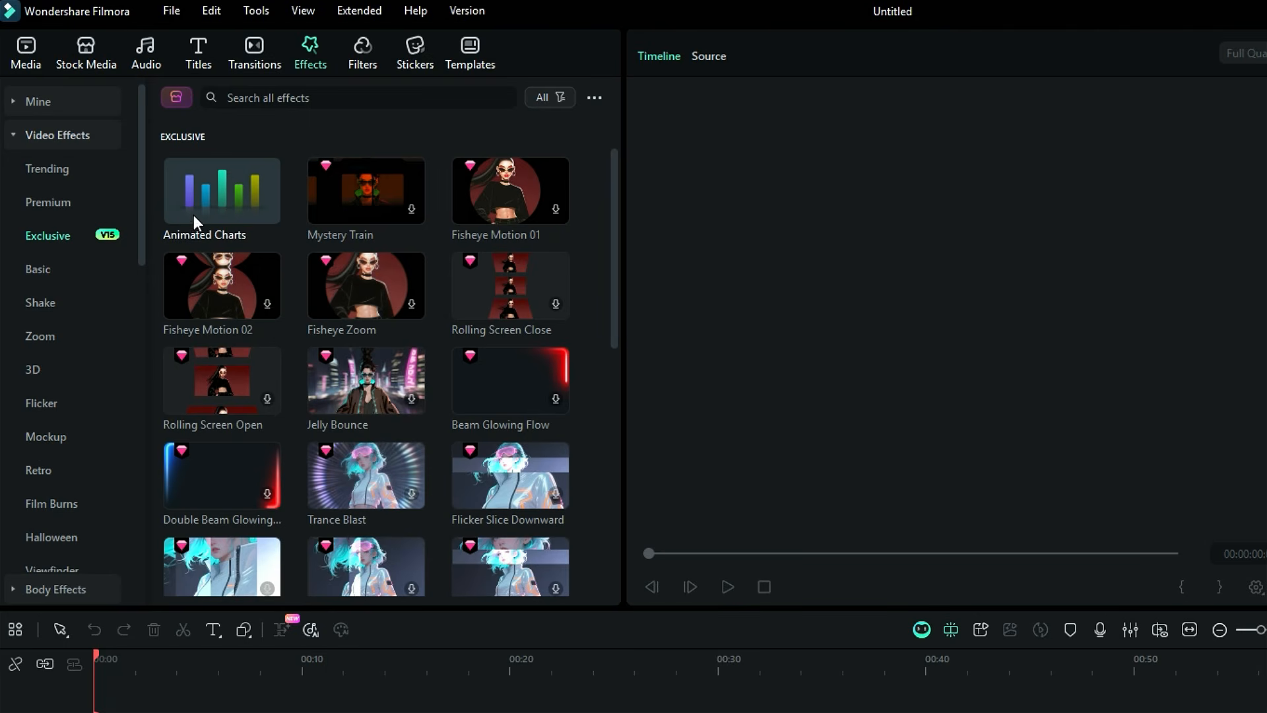
pyautogui.click(192, 215)
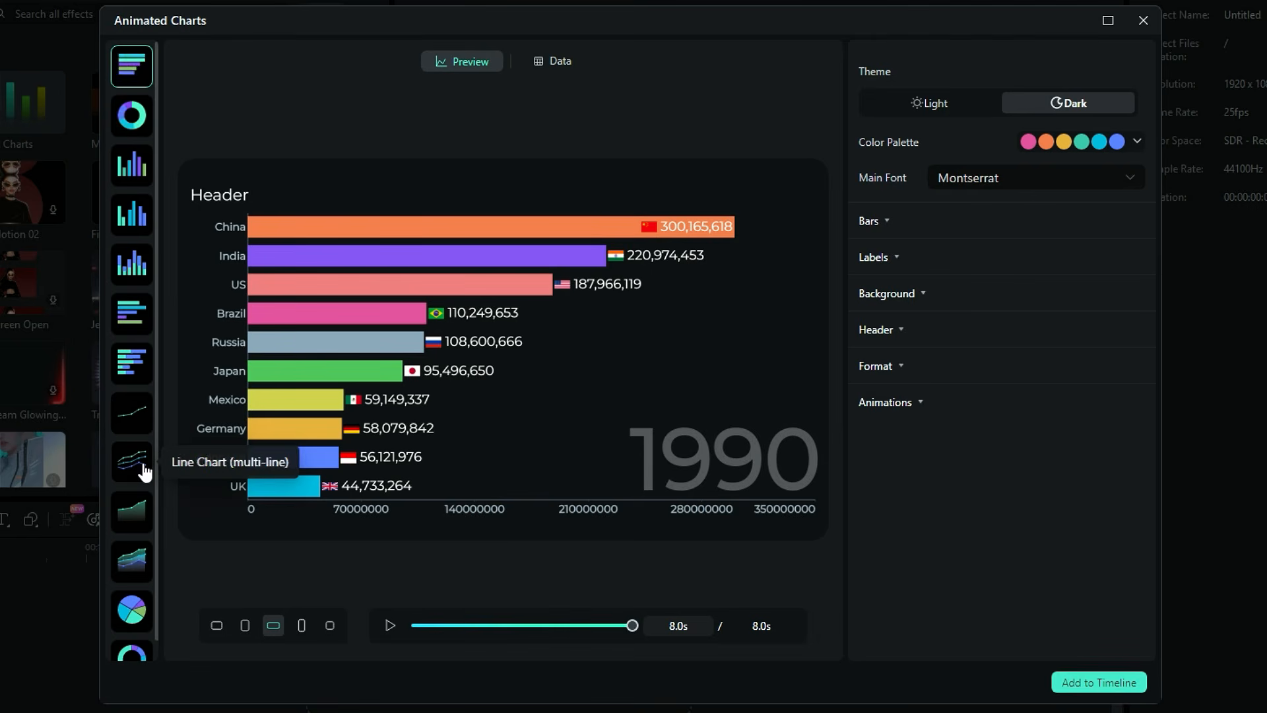
# Preview the pie chart in each aspect ratio preset, ending on the square 1:1 format
pyautogui.click(139, 610)
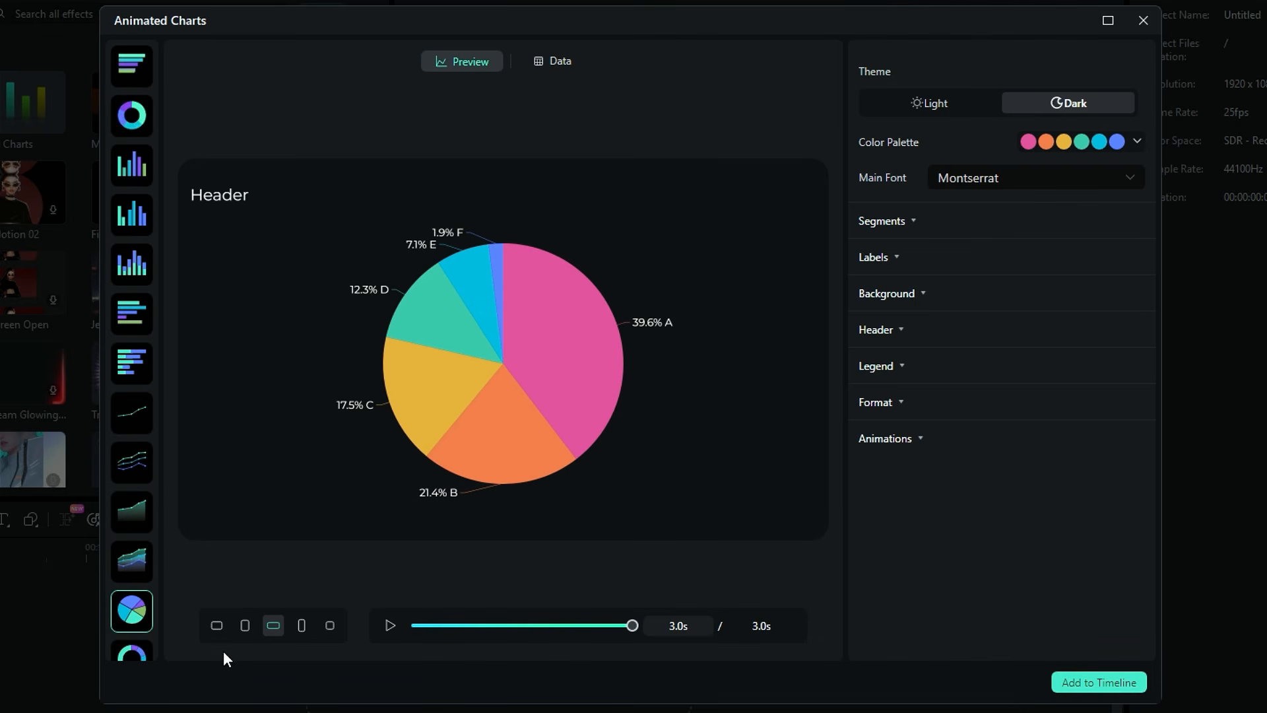
pyautogui.click(217, 625)
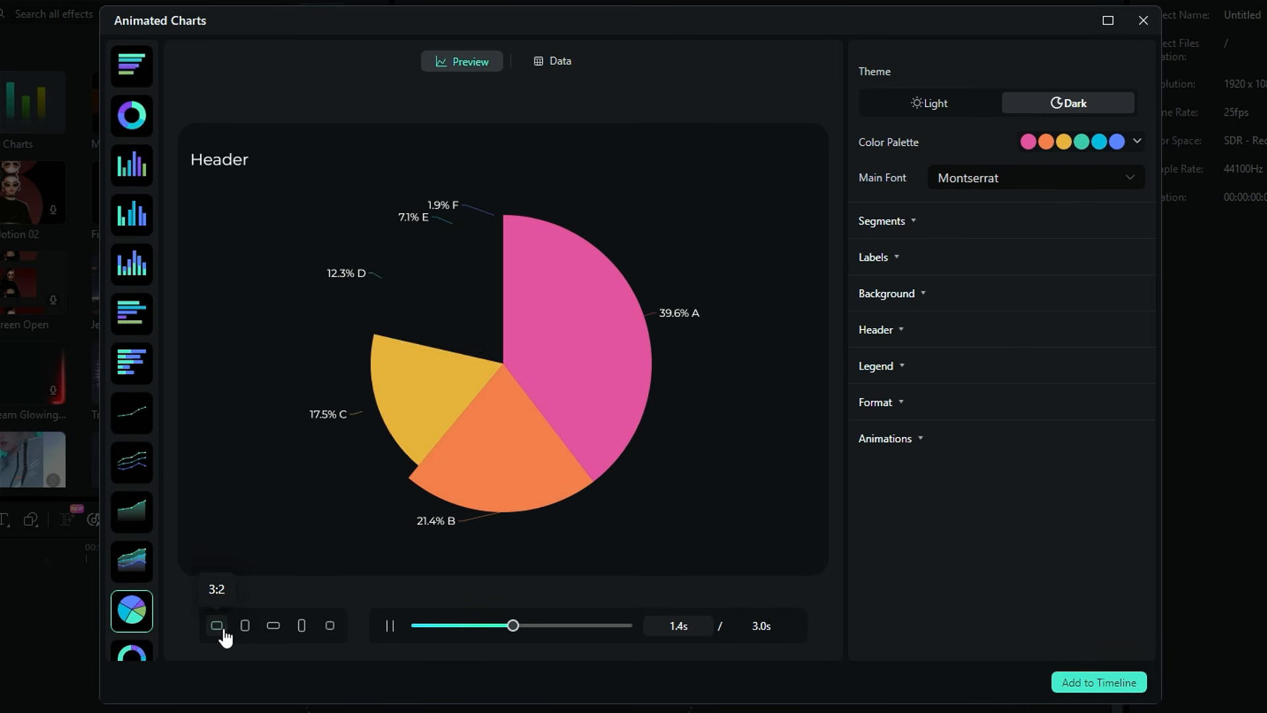
pyautogui.click(245, 627)
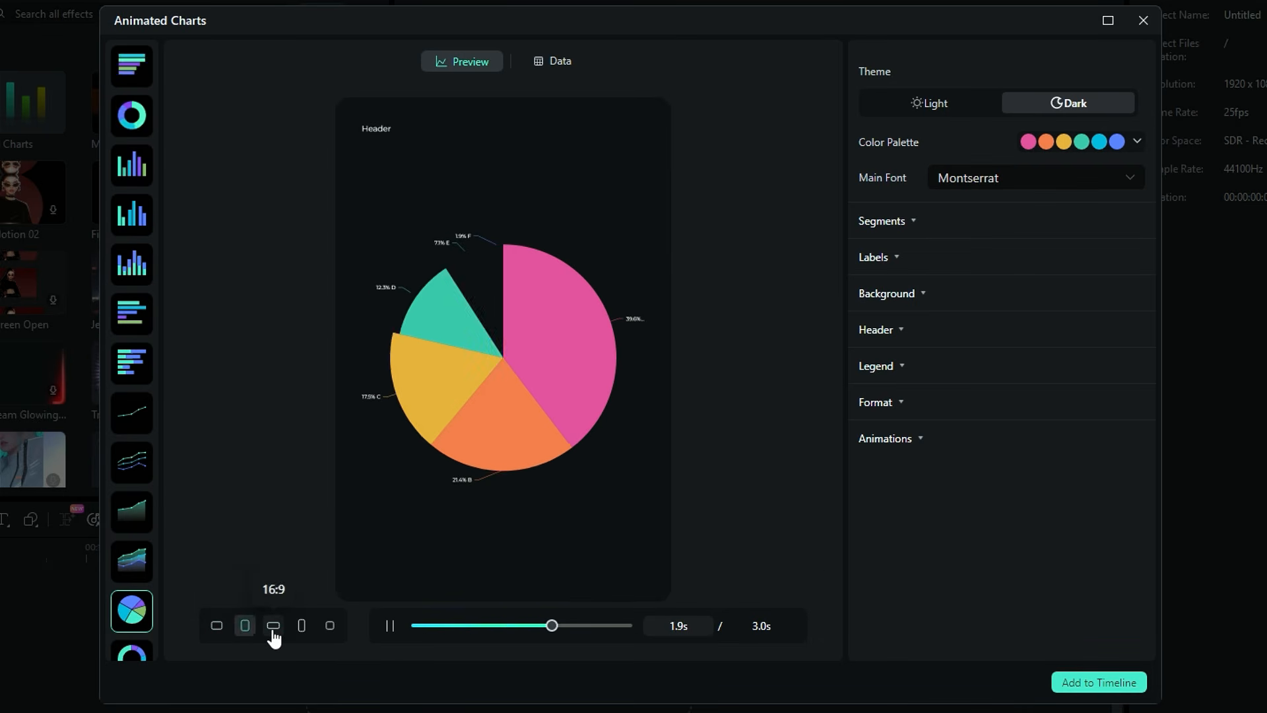
pyautogui.click(273, 628)
pyautogui.click(302, 627)
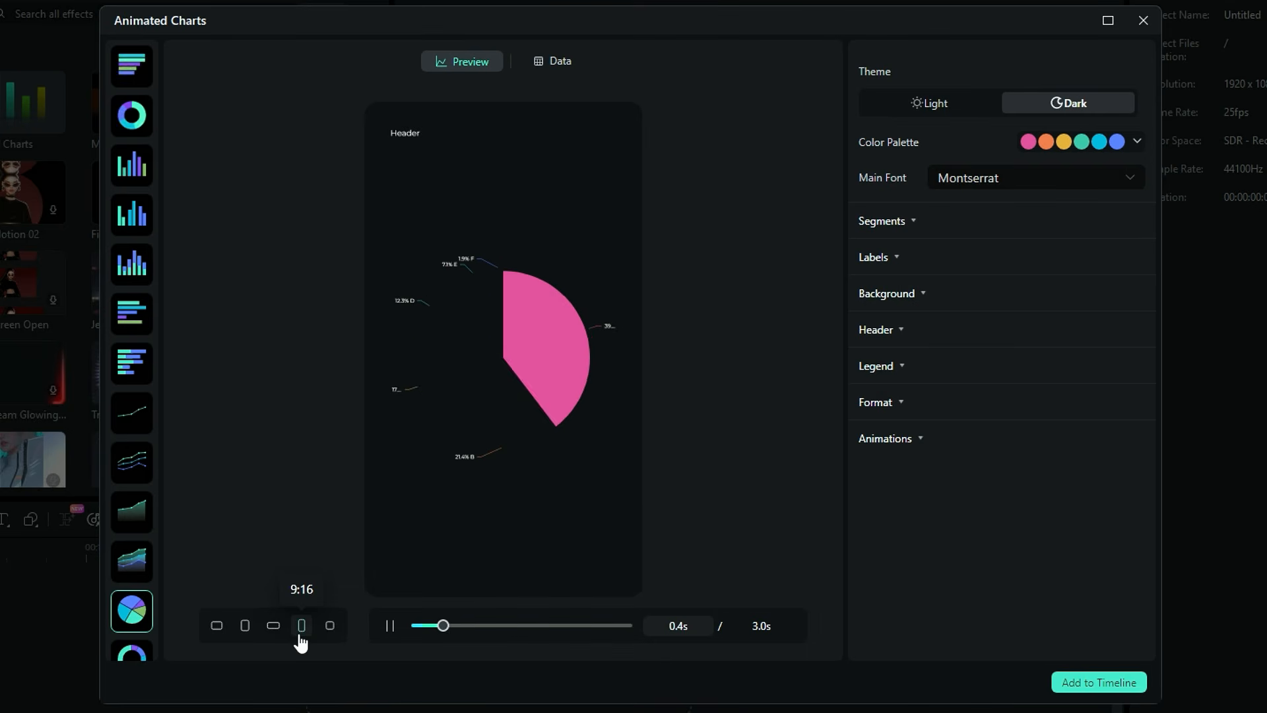
pyautogui.click(327, 629)
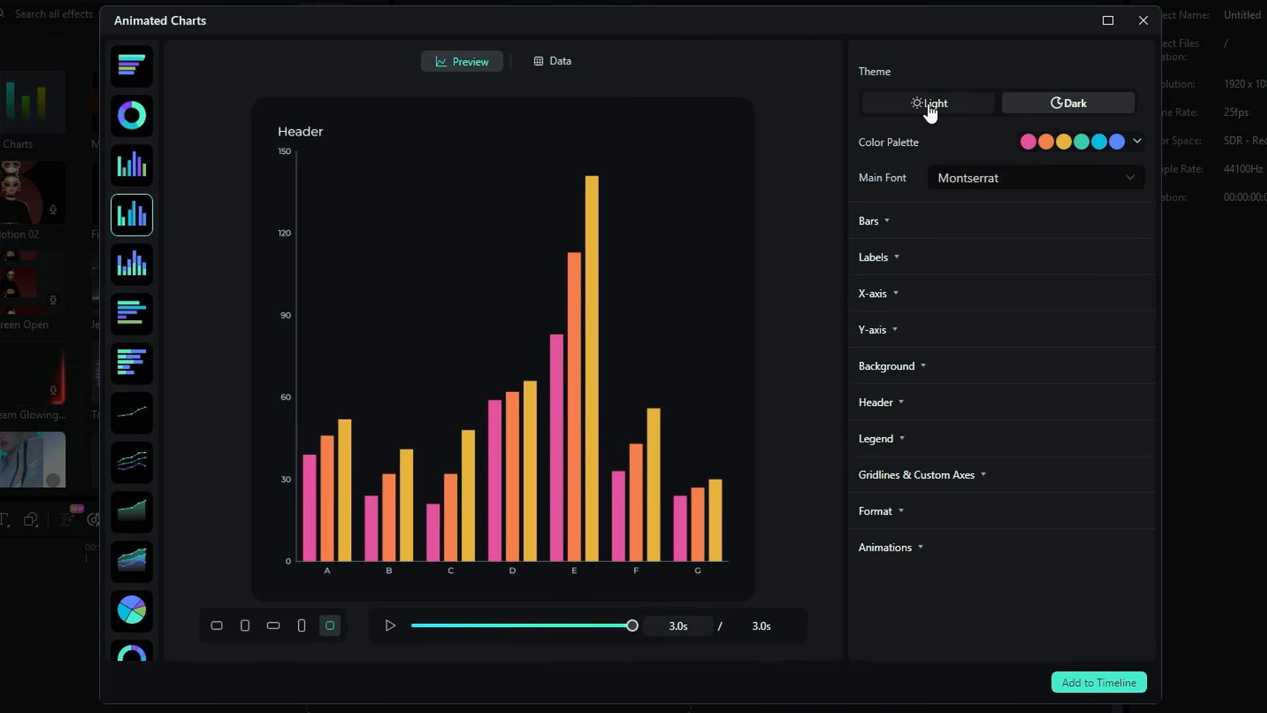
# Switch the chart theme to Light and back to Dark
pyautogui.click(930, 108)
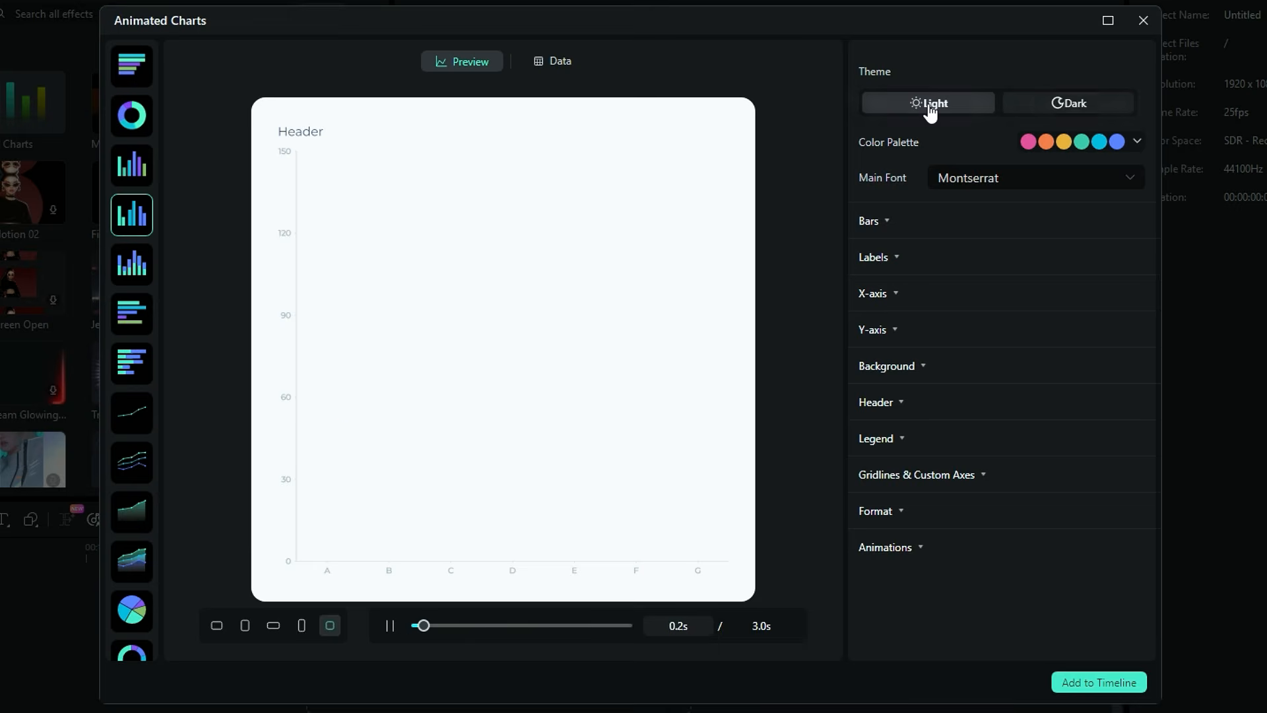
pyautogui.click(1045, 107)
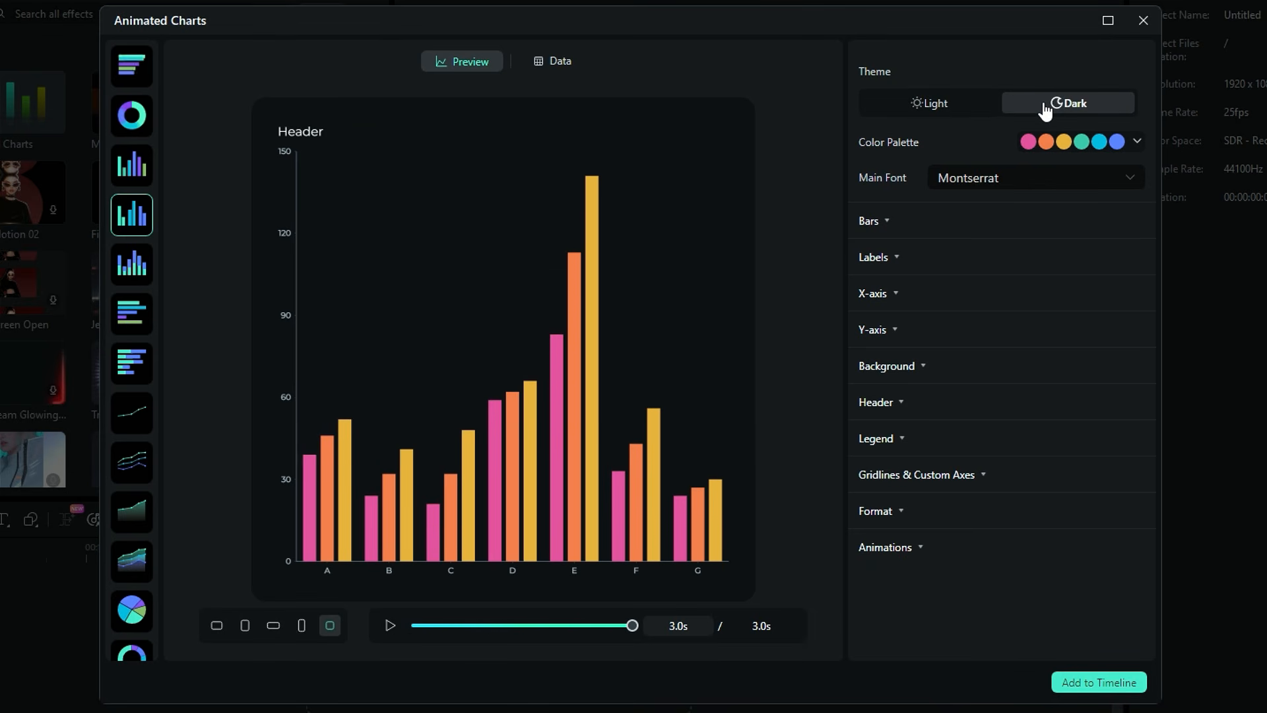
# Apply the blue-and-purple color palette to the chart
pyautogui.click(1136, 143)
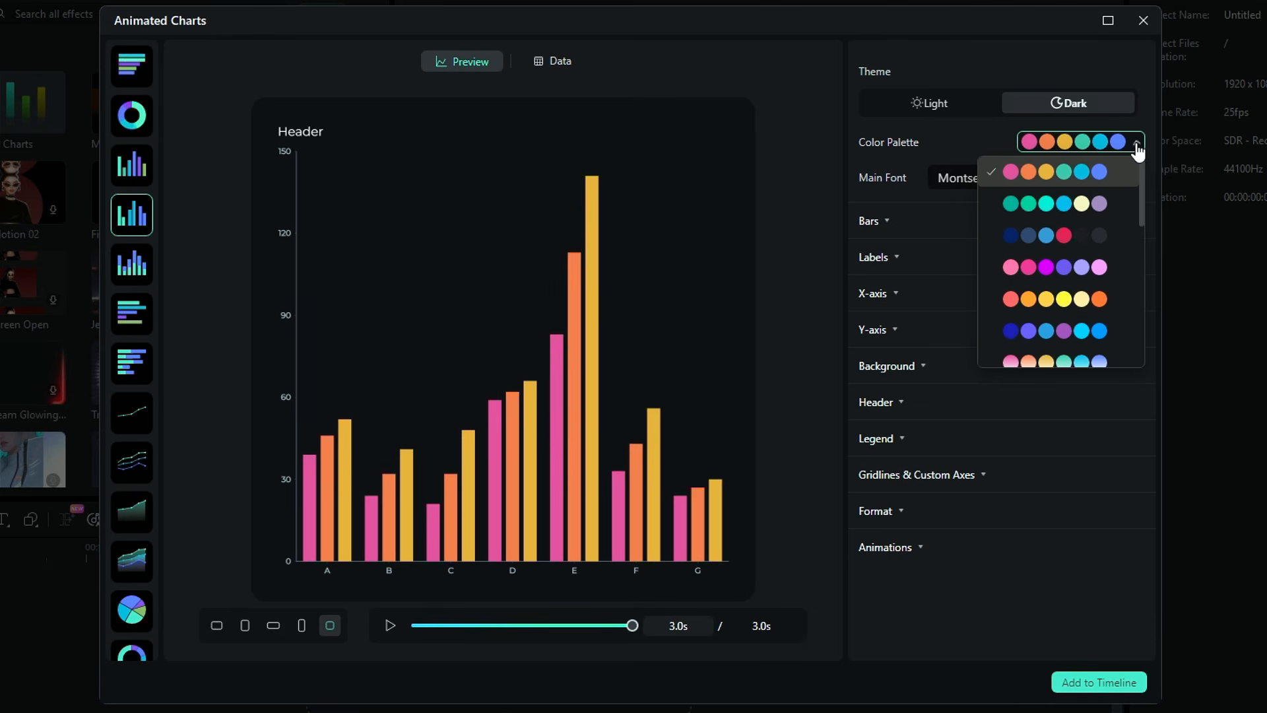
pyautogui.click(1103, 351)
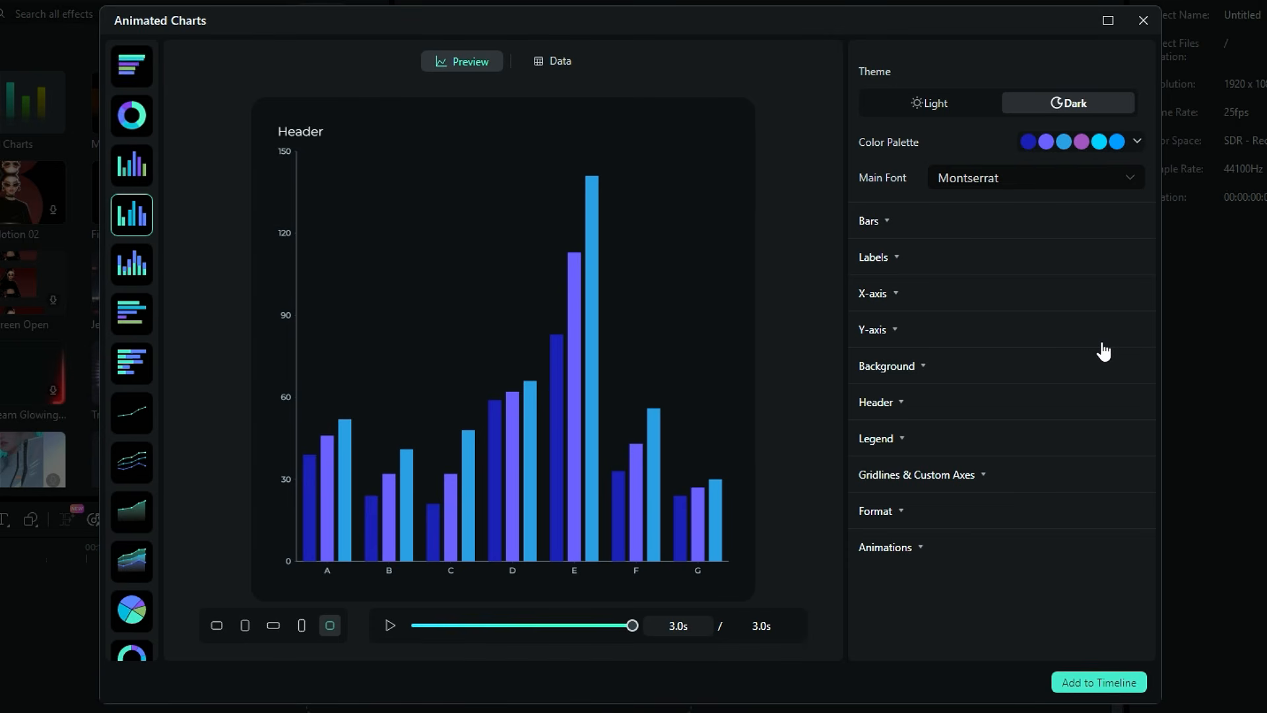
# Round the bars' top-left and top-right corners to 50 in the bar shape settings
pyautogui.click(1130, 178)
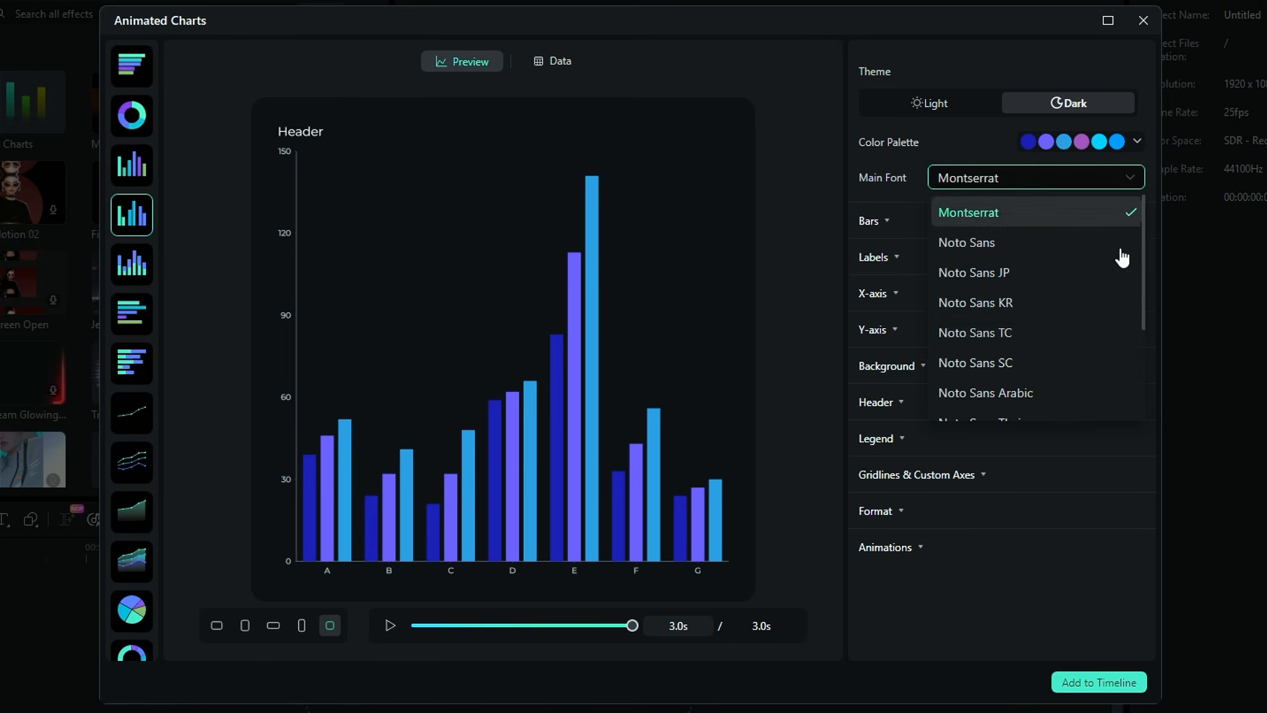
pyautogui.click(1136, 180)
pyautogui.click(895, 226)
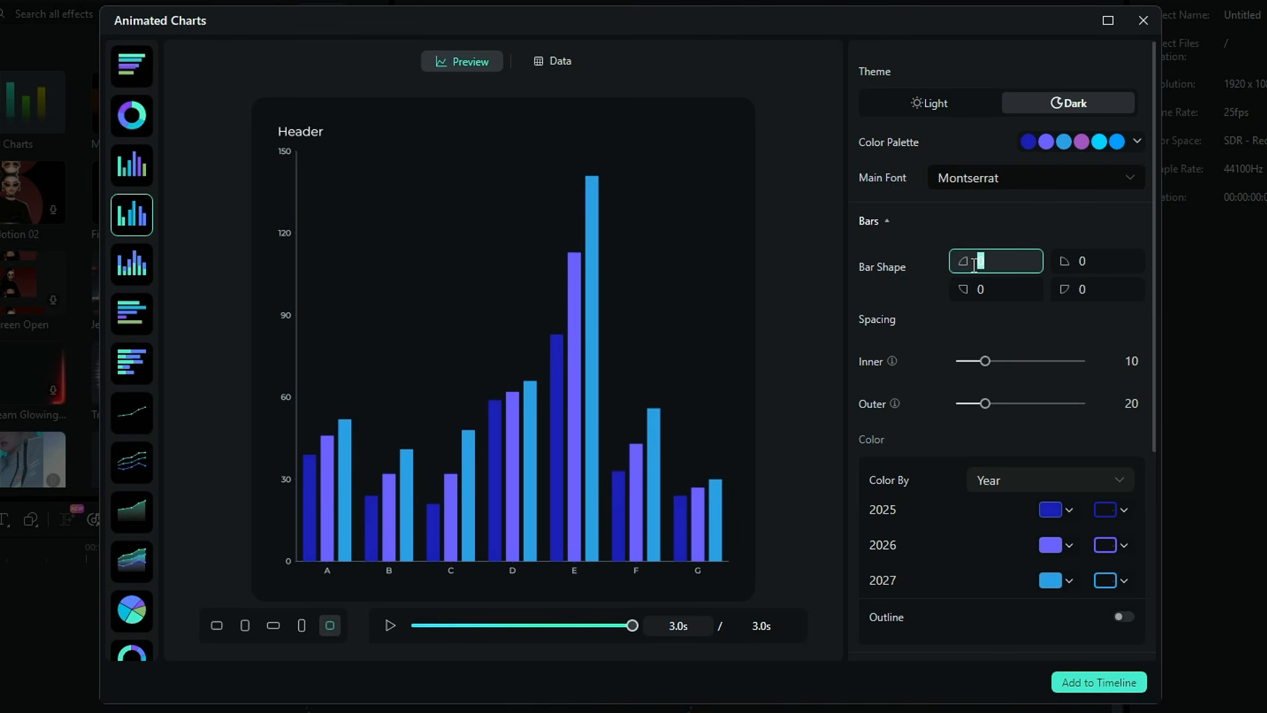
pyautogui.write('50')
pyautogui.press('Return')
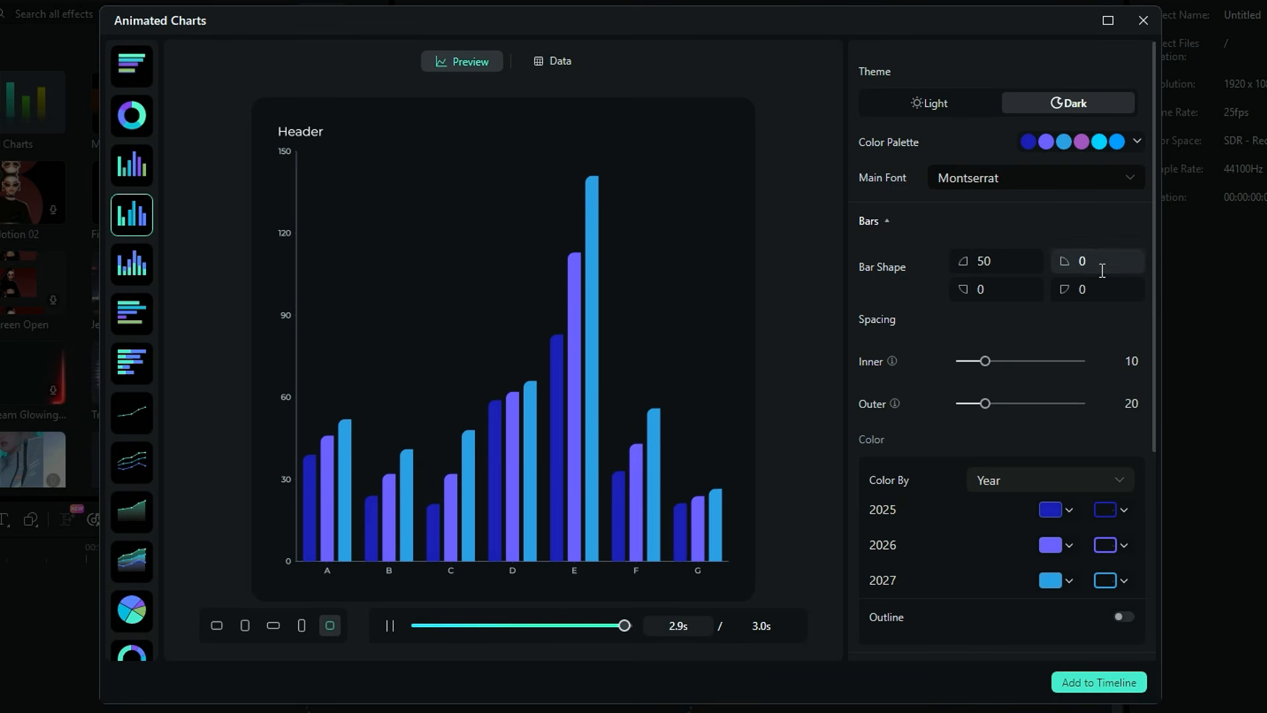
pyautogui.write('50')
pyautogui.press('Return')
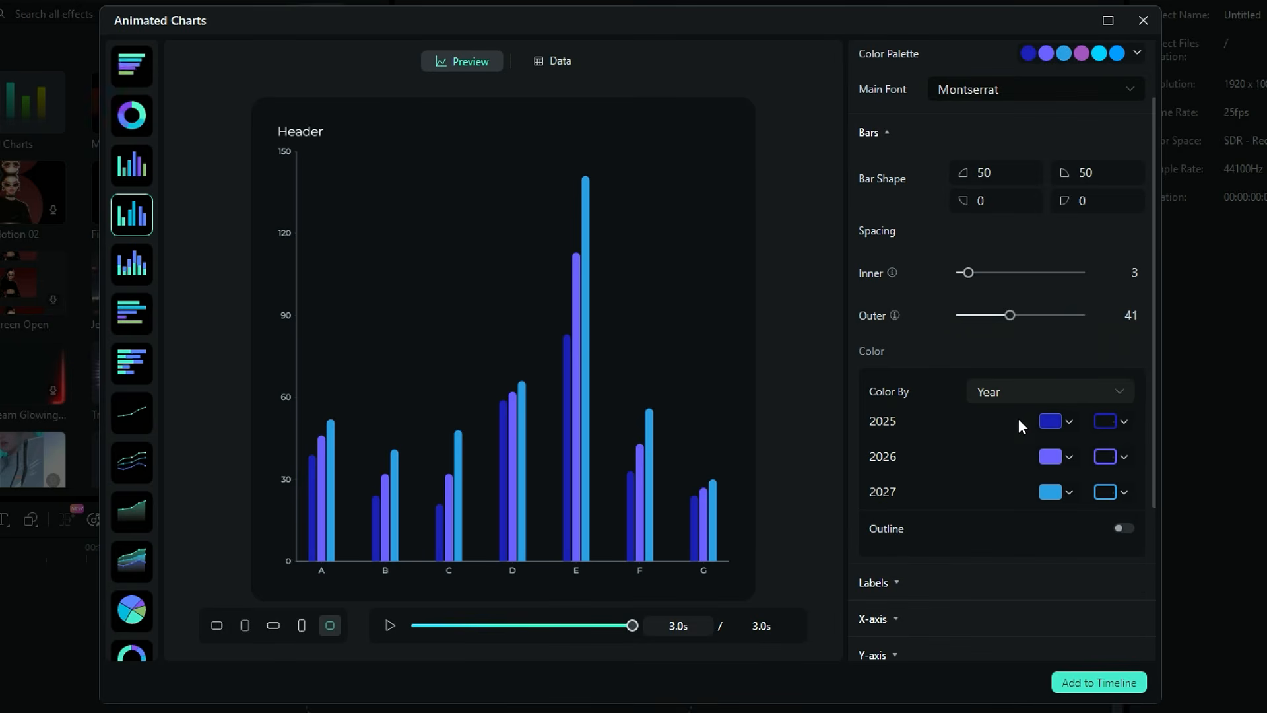
# Recolor the 2025 bars teal and the 2026 bars pink
pyautogui.click(1056, 422)
pyautogui.moveTo(964, 306); pyautogui.dragTo(985, 341)
pyautogui.click(1075, 337)
pyautogui.click(1058, 457)
pyautogui.click(1098, 365)
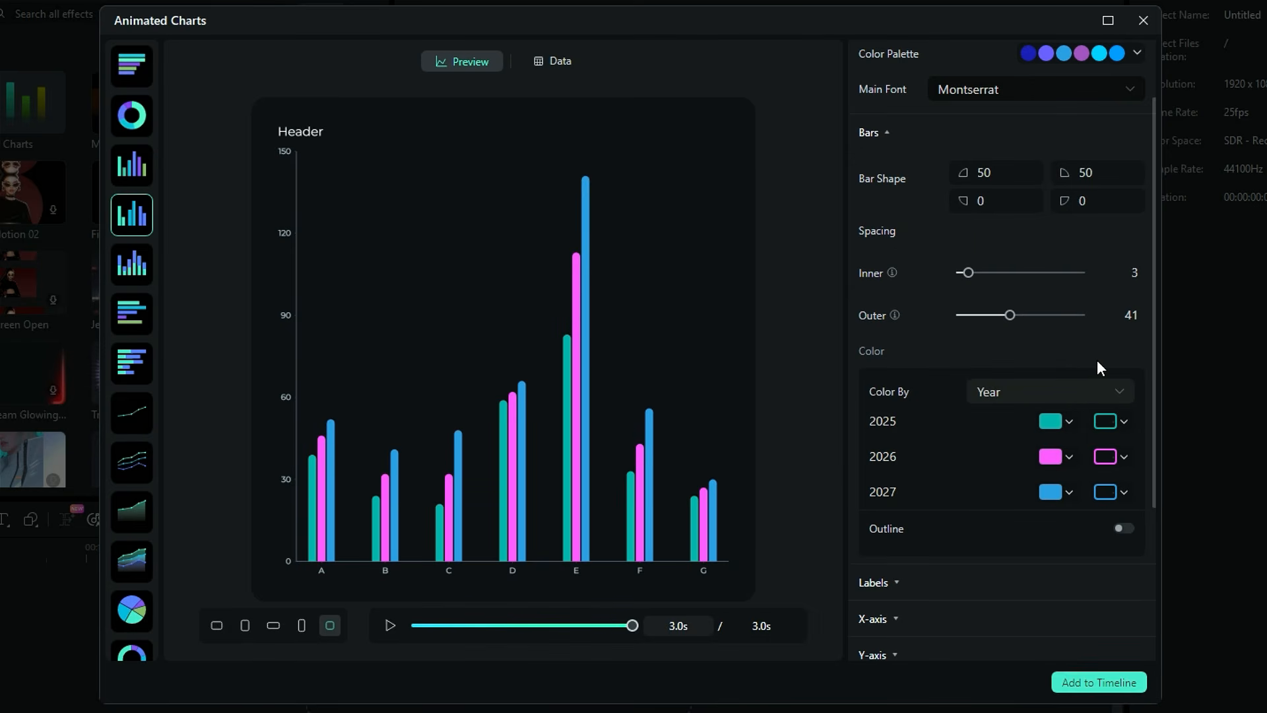
# Switch the bar outline and the data point labels on and back off
pyautogui.click(1125, 531)
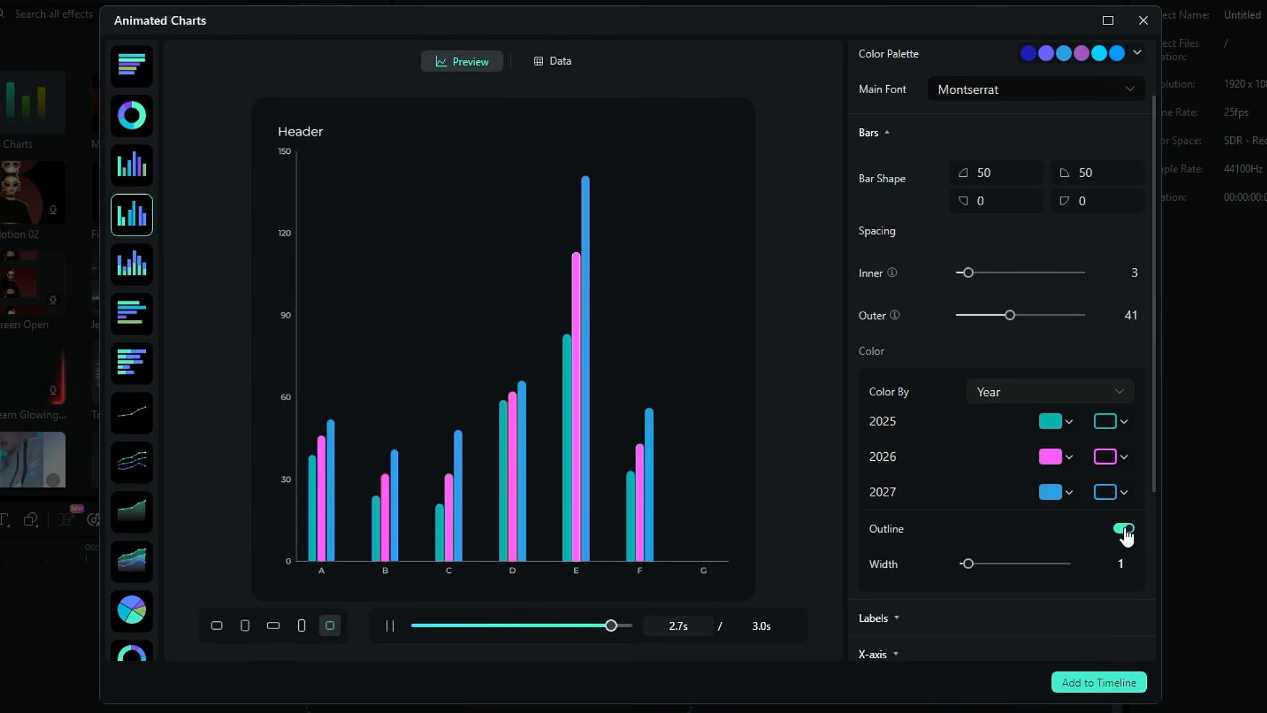
pyautogui.click(1125, 529)
pyautogui.scroll(-3, 1021, 557)
pyautogui.click(903, 413)
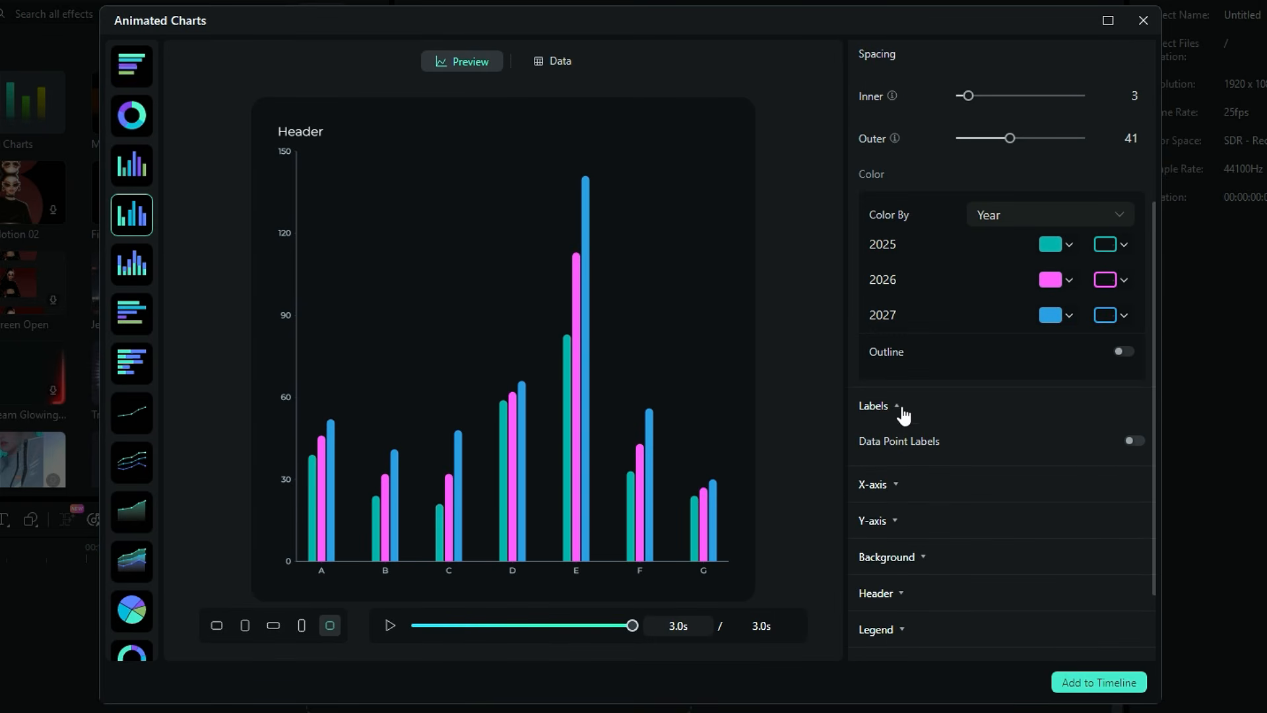
pyautogui.click(1134, 442)
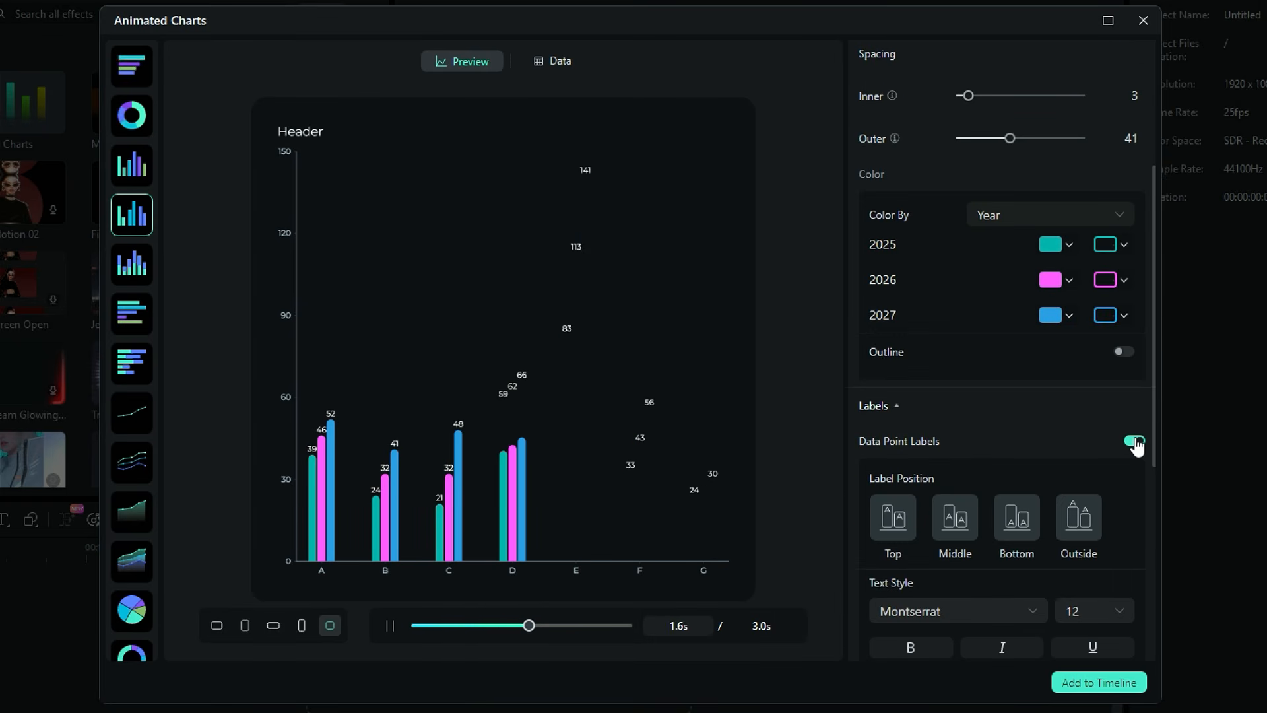
pyautogui.click(1134, 442)
# Move the X-axis position to the top of the chart
pyautogui.scroll(-3, 1075, 430)
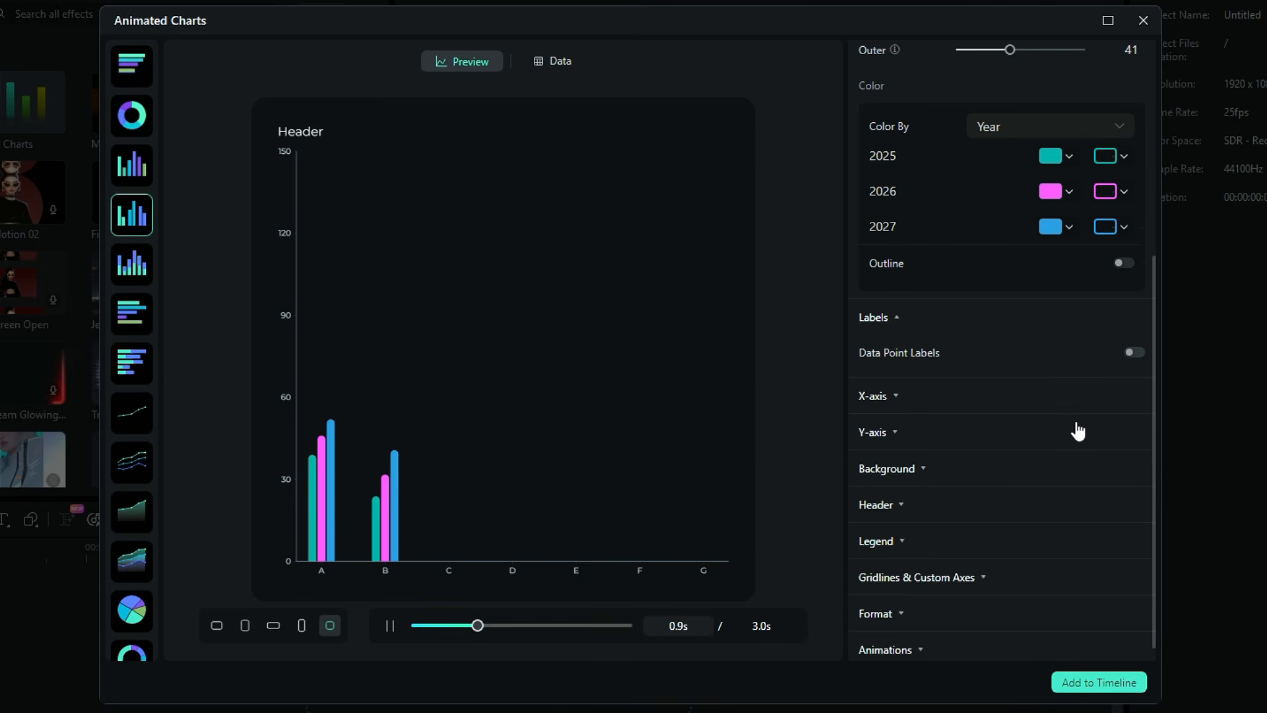
pyautogui.click(899, 385)
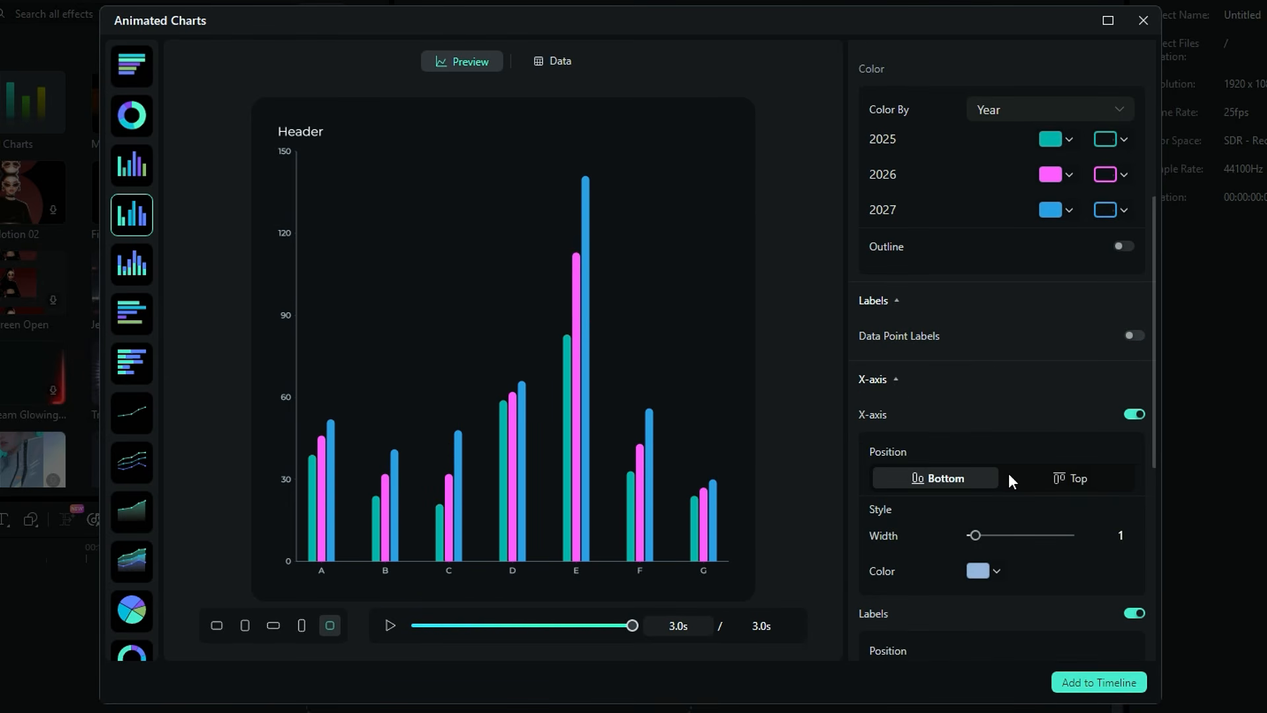
pyautogui.click(1034, 488)
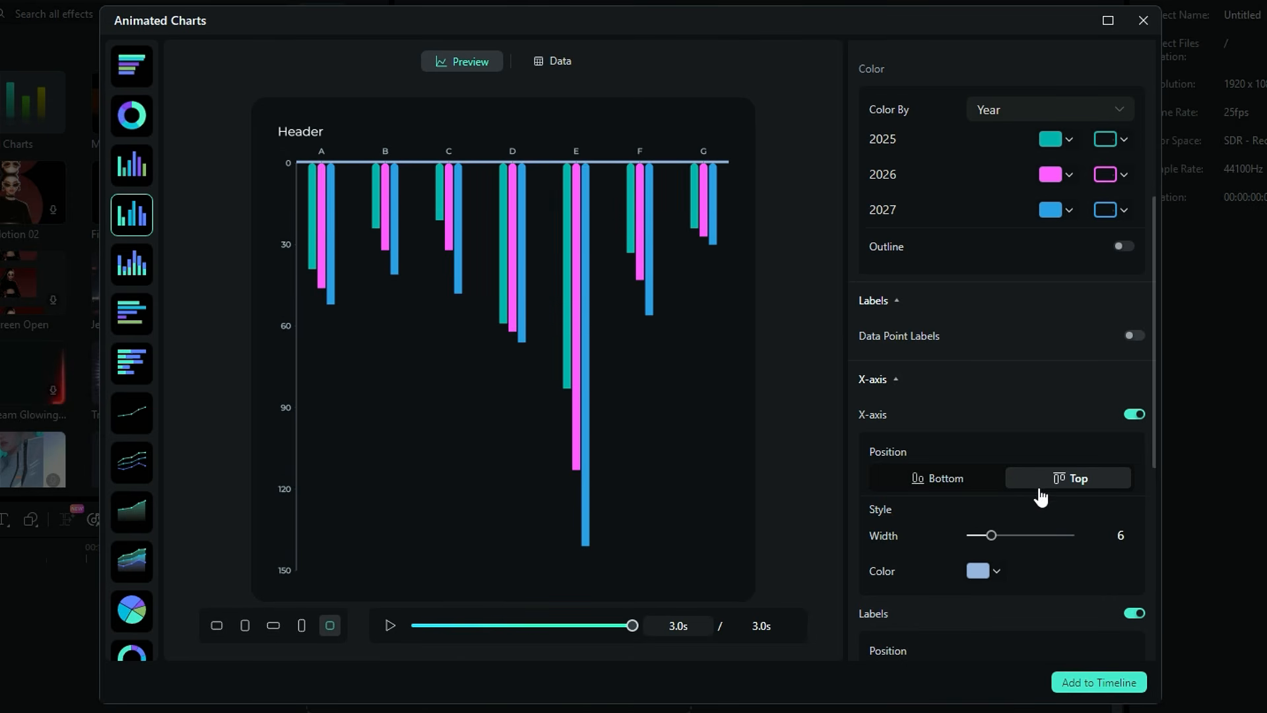
pyautogui.scroll(-6, 1039, 491)
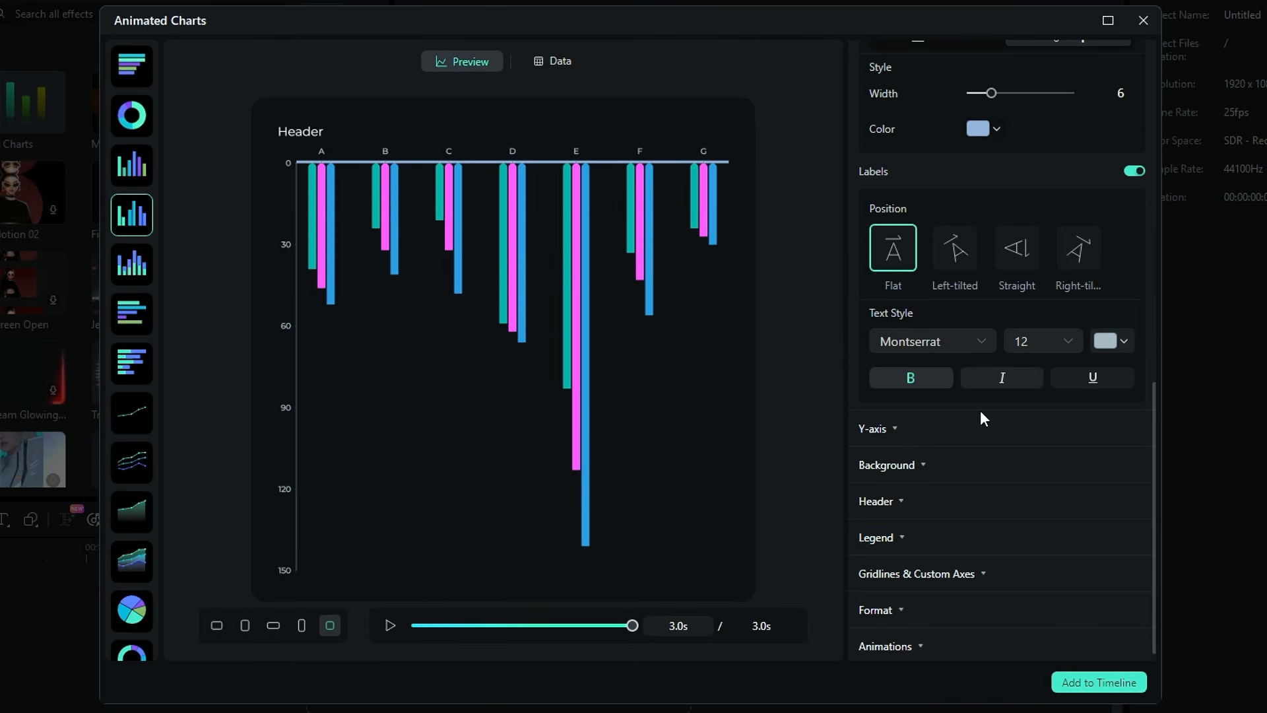
pyautogui.click(895, 430)
pyautogui.scroll(-4, 923, 457)
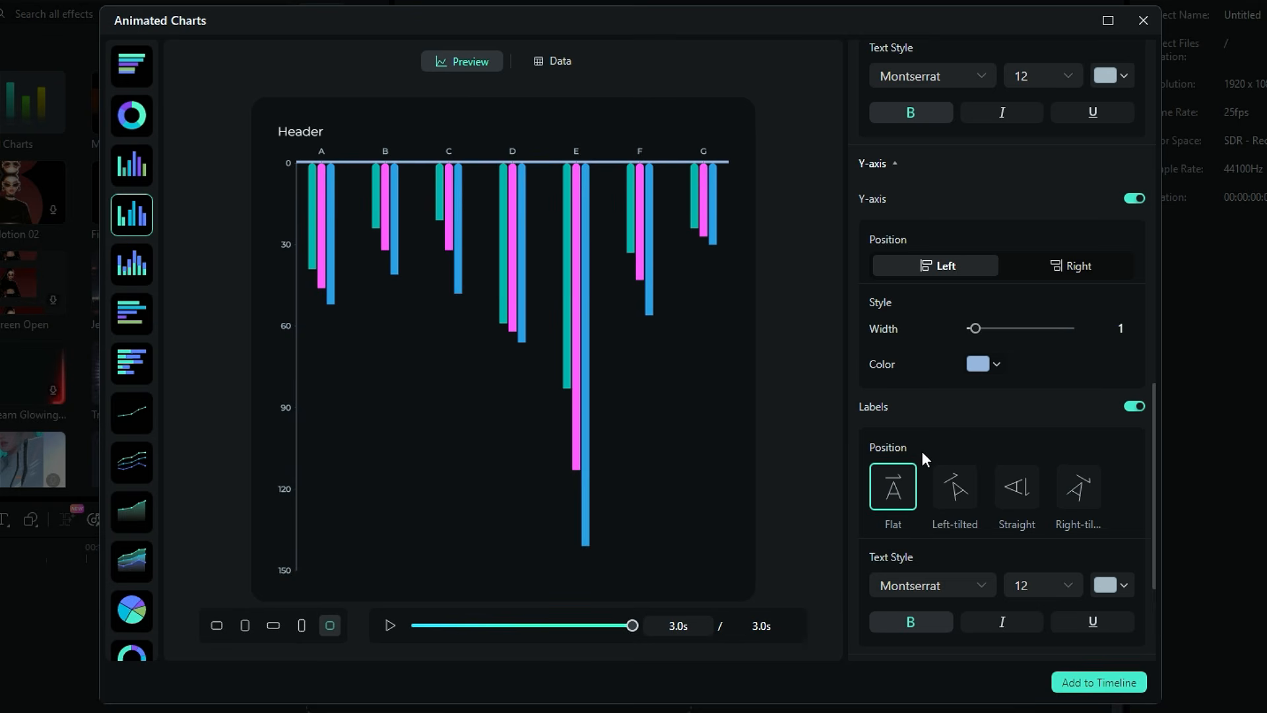
pyautogui.click(1039, 283)
pyautogui.click(974, 279)
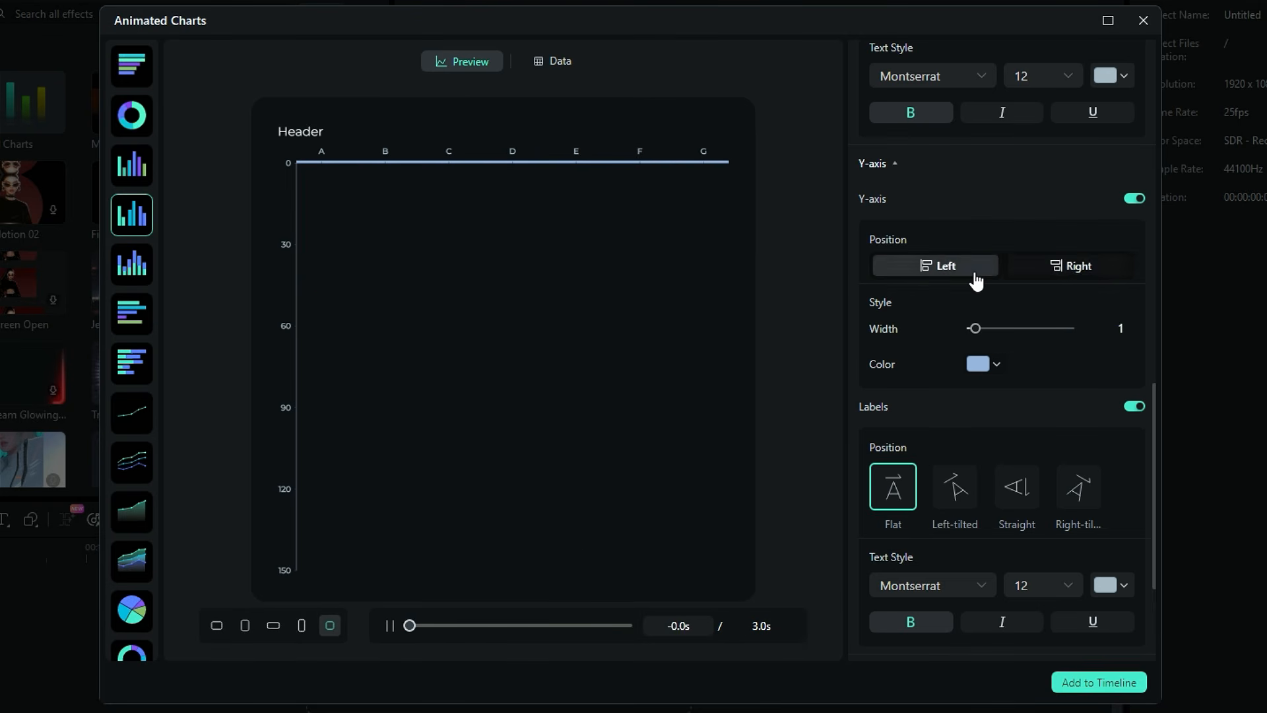
# Set the Y-axis label position to Right-tilted
pyautogui.scroll(-3, 977, 418)
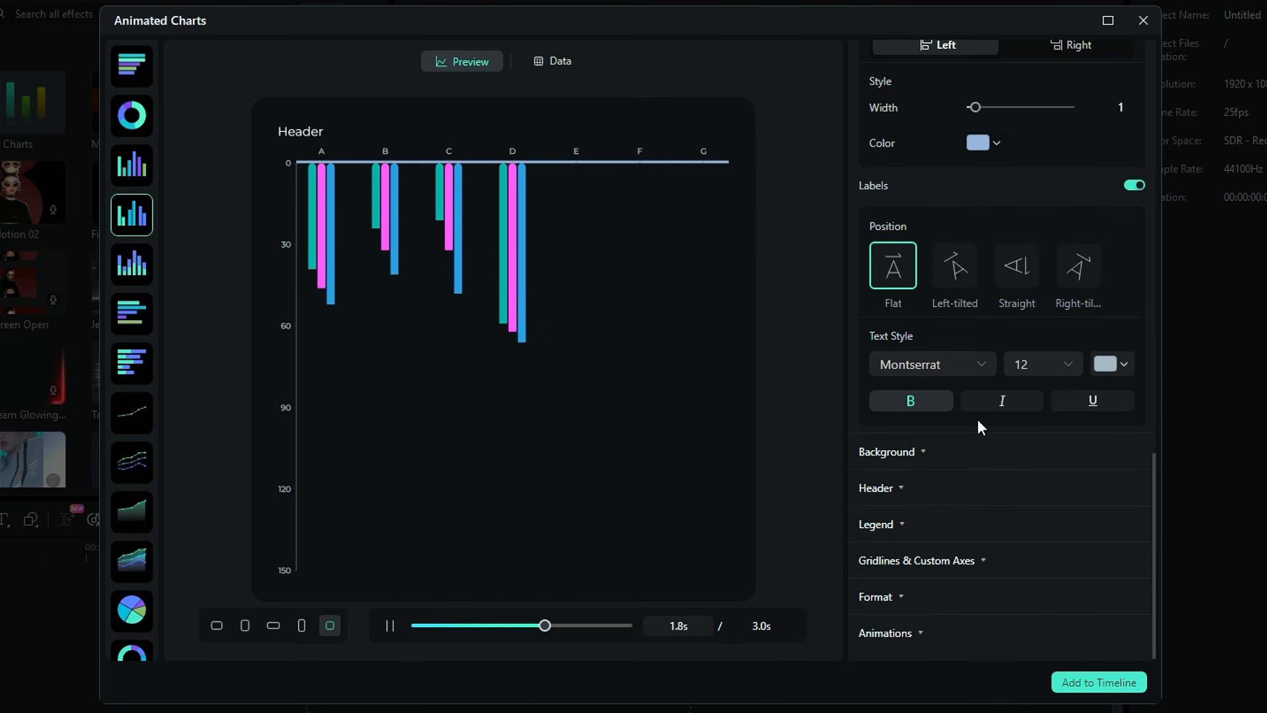
pyautogui.click(968, 294)
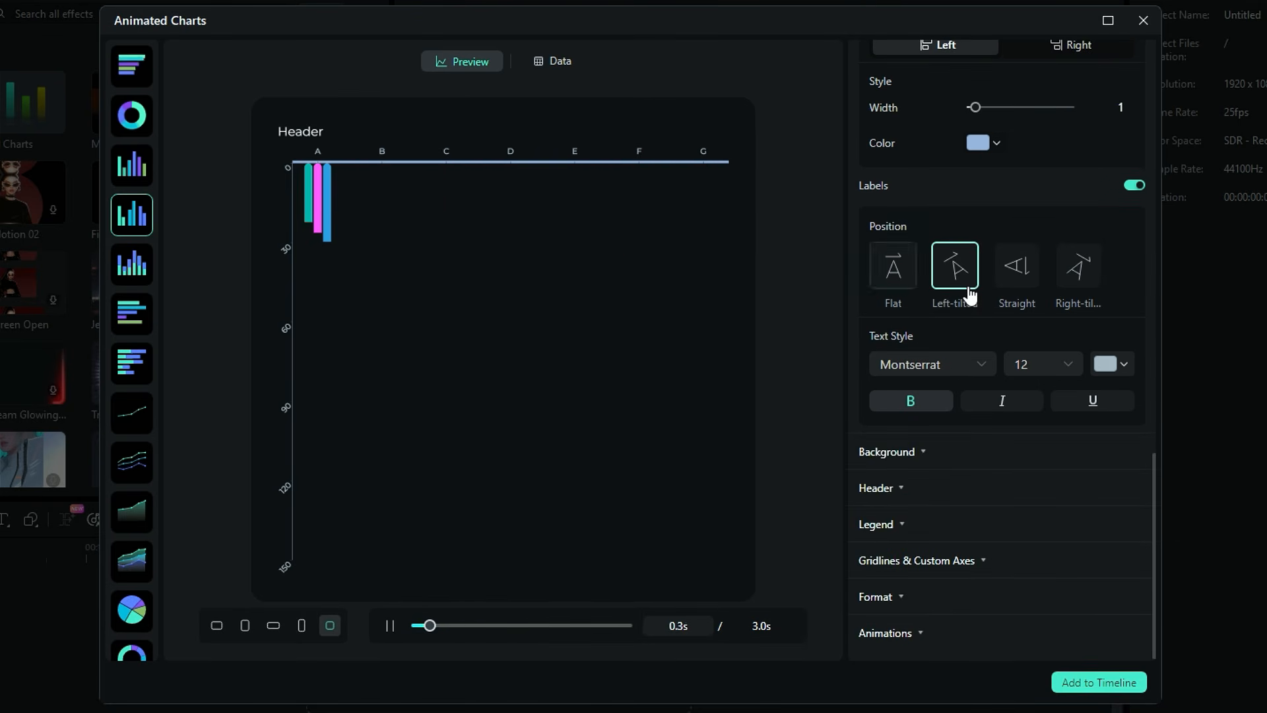
pyautogui.click(1020, 284)
pyautogui.click(1062, 286)
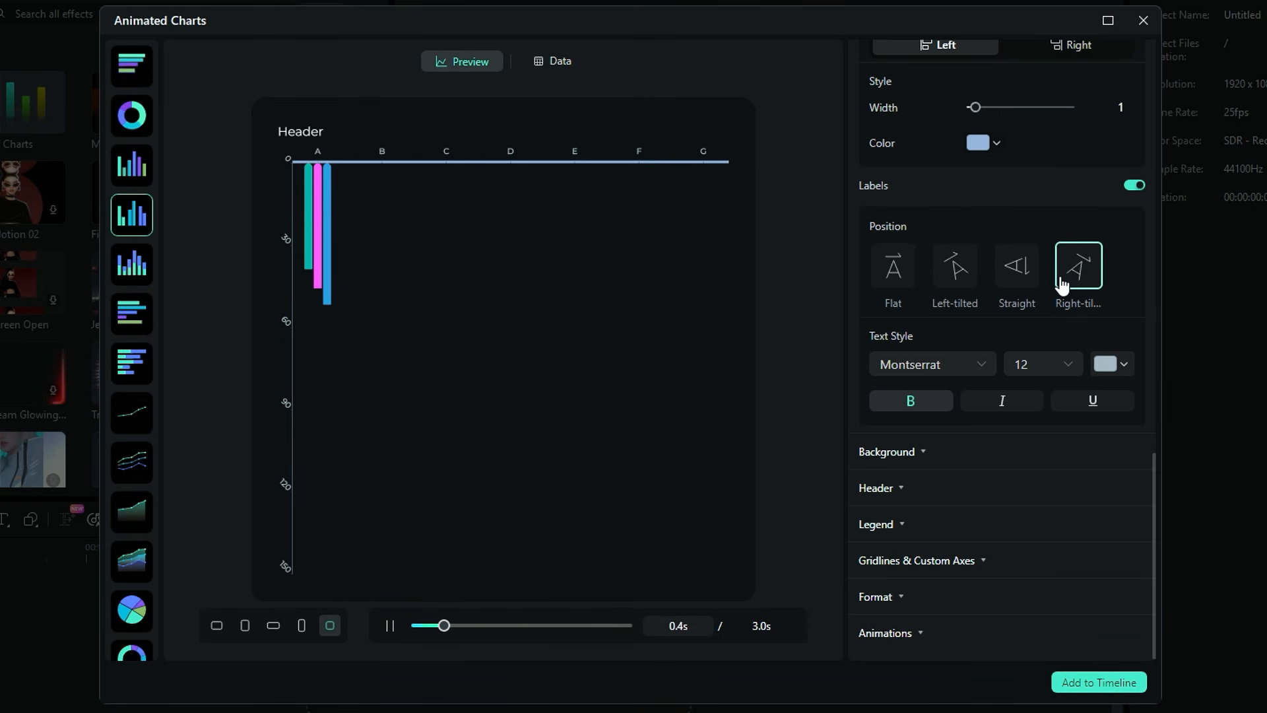
# Change the canvas background colour to a darker teal-grey shade
pyautogui.click(926, 454)
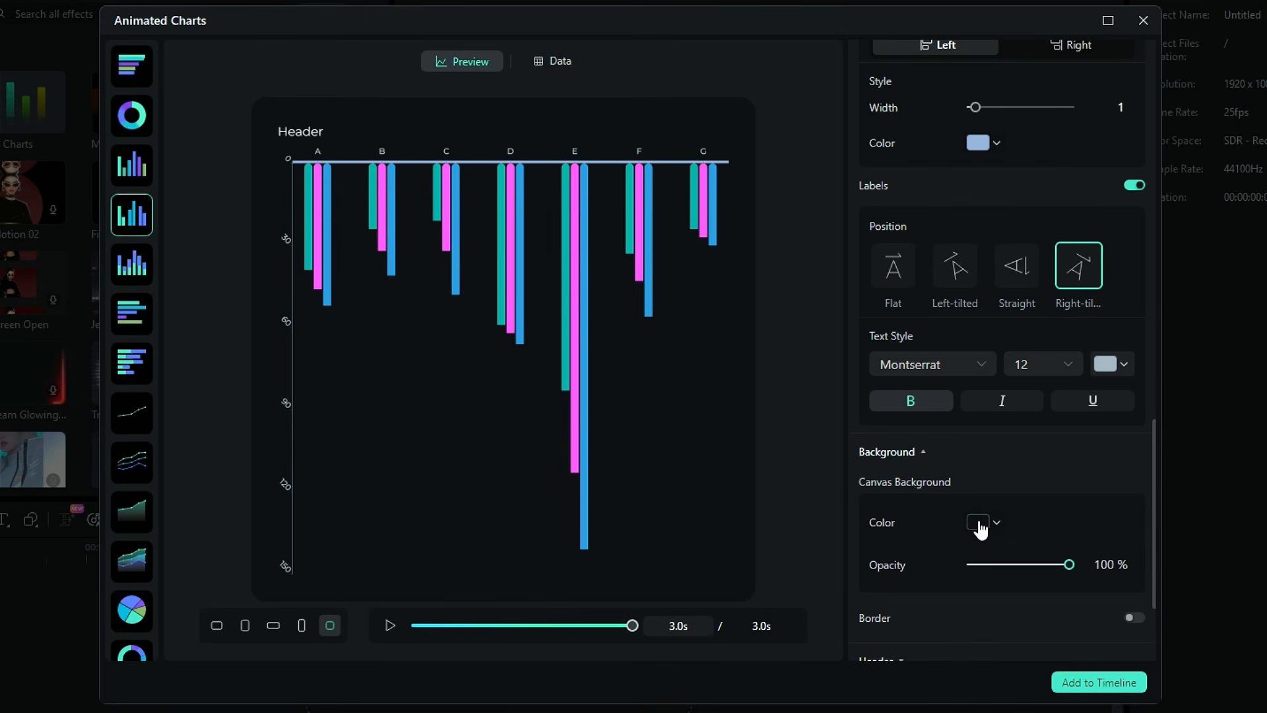
pyautogui.click(981, 522)
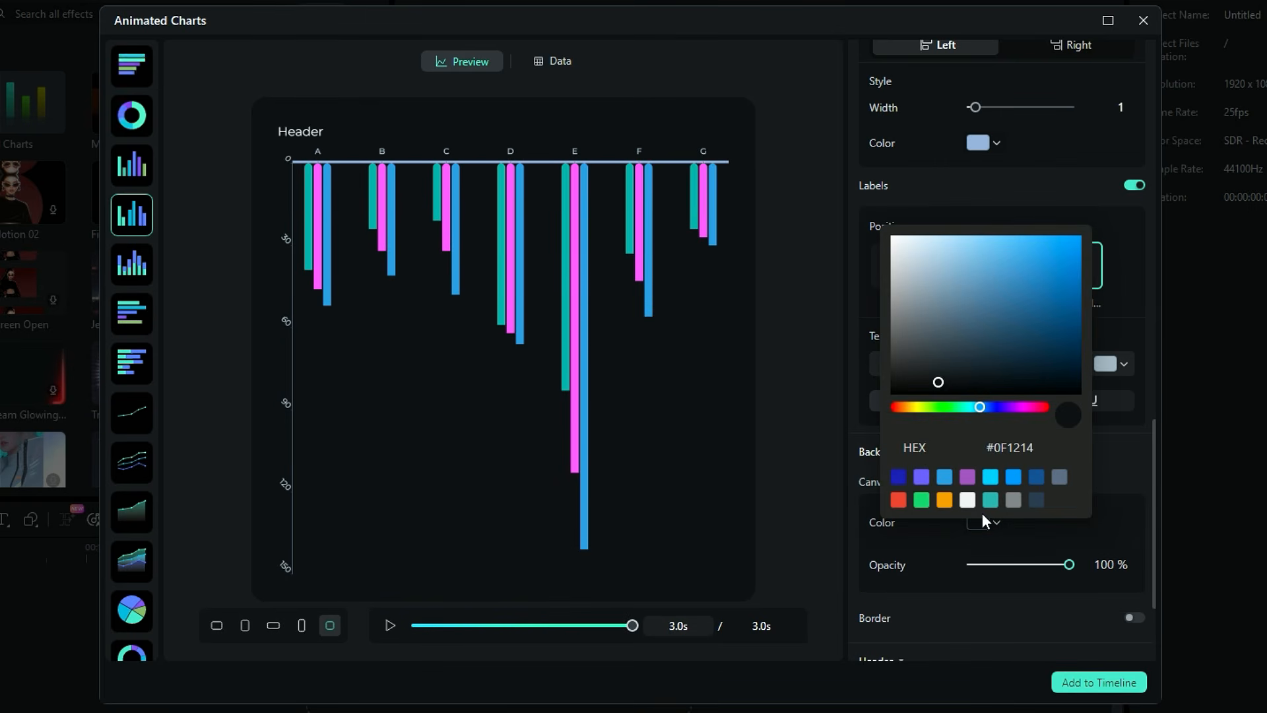
pyautogui.click(984, 375)
pyautogui.click(1117, 478)
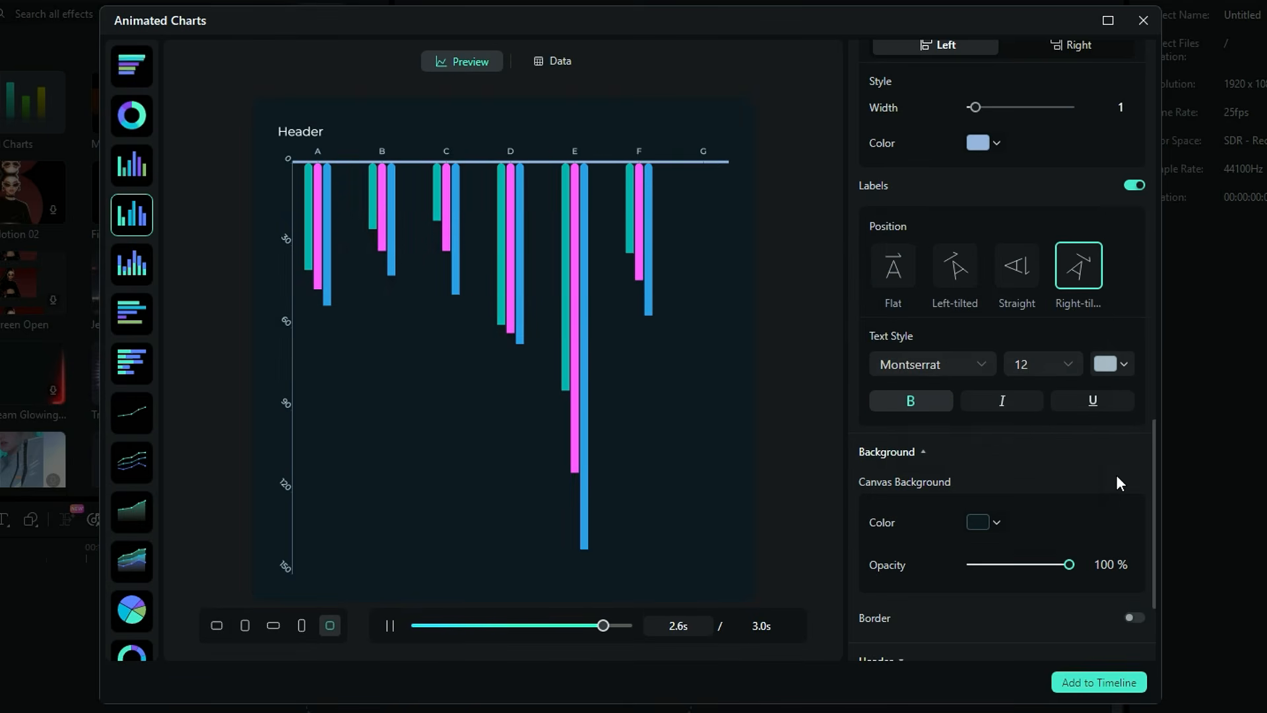
# Change the chart header text to "Profit by Years"
pyautogui.scroll(-1, 1107, 474)
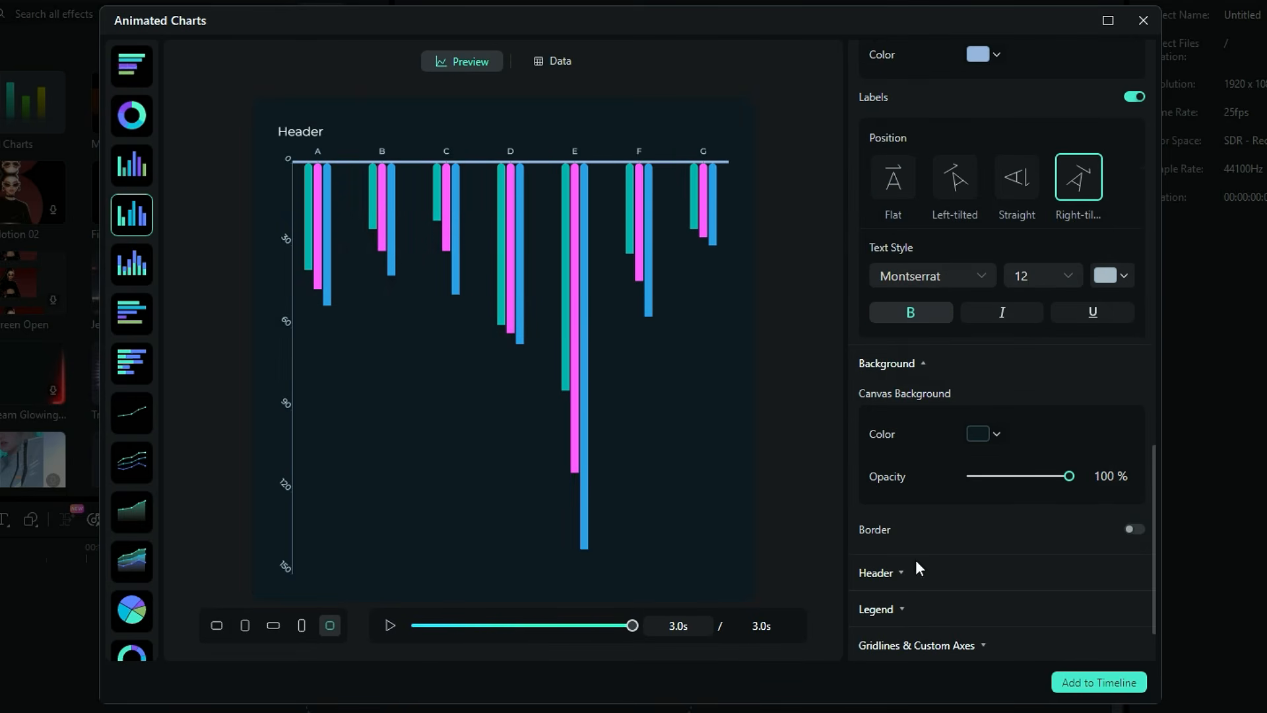
pyautogui.scroll(-3, 1025, 503)
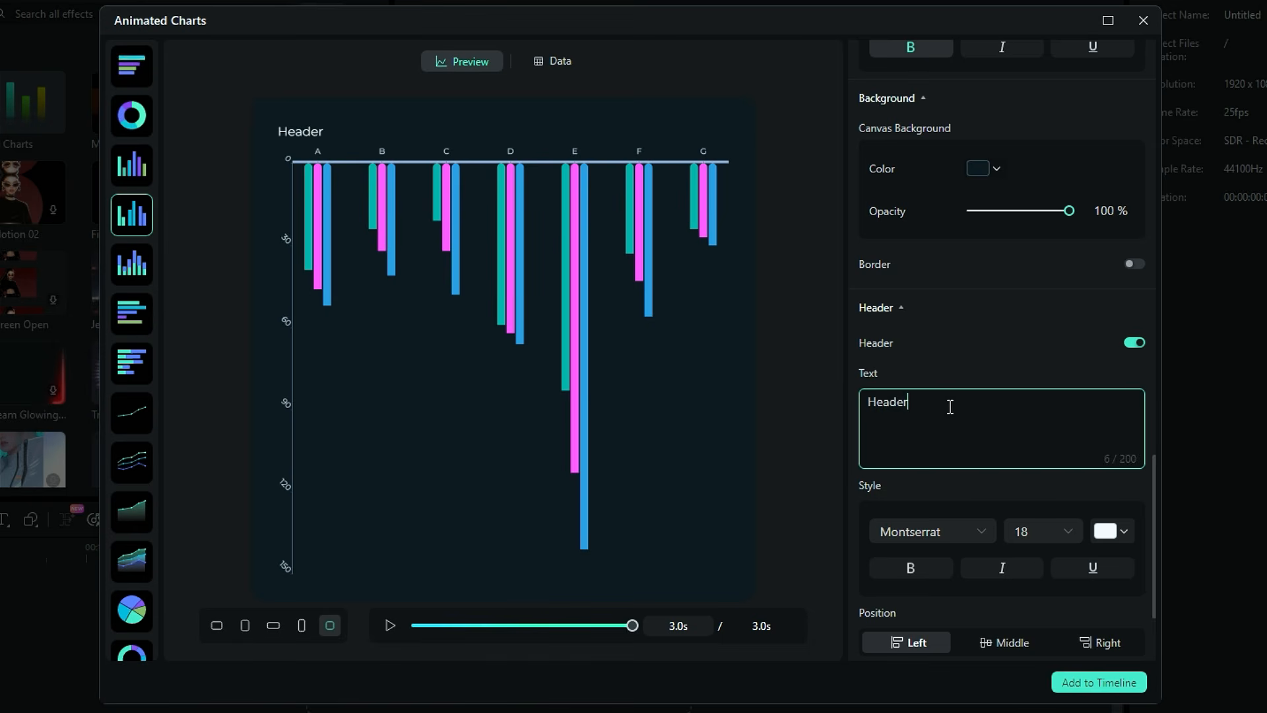
pyautogui.moveTo(950, 407); pyautogui.dragTo(821, 385)
pyautogui.write('Profit by Year')
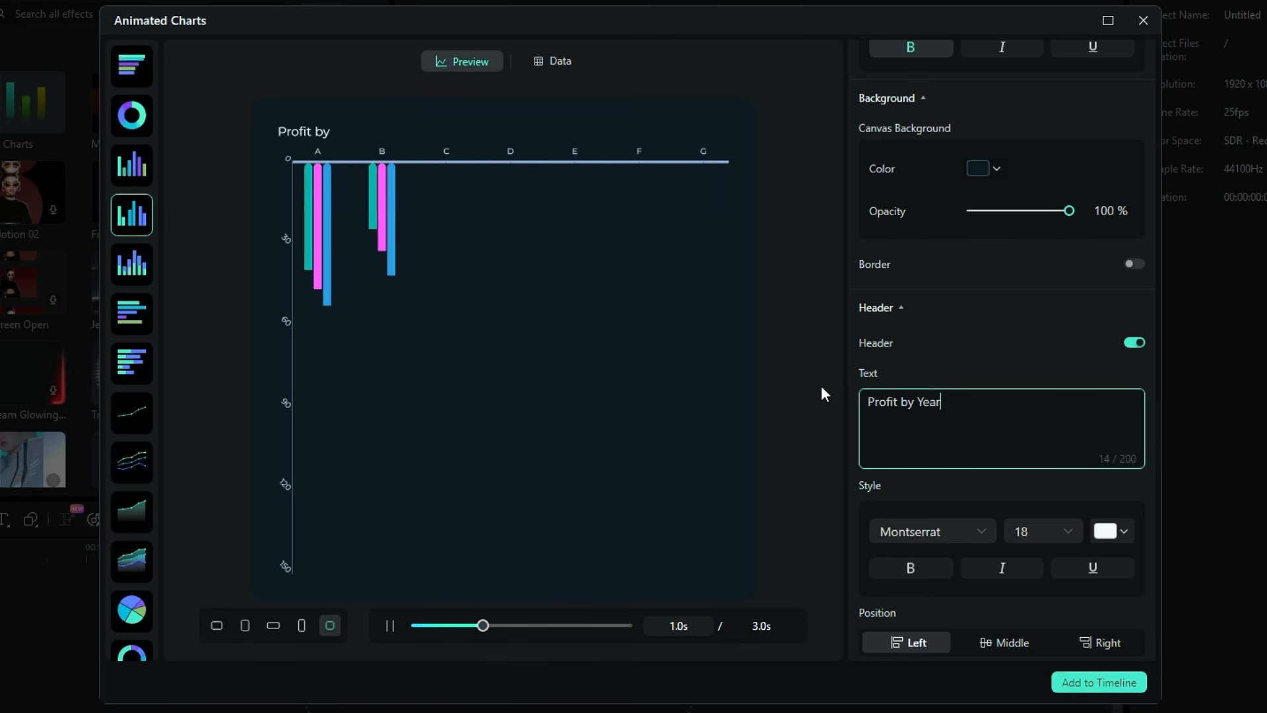
pyautogui.write('s')
pyautogui.click(1008, 383)
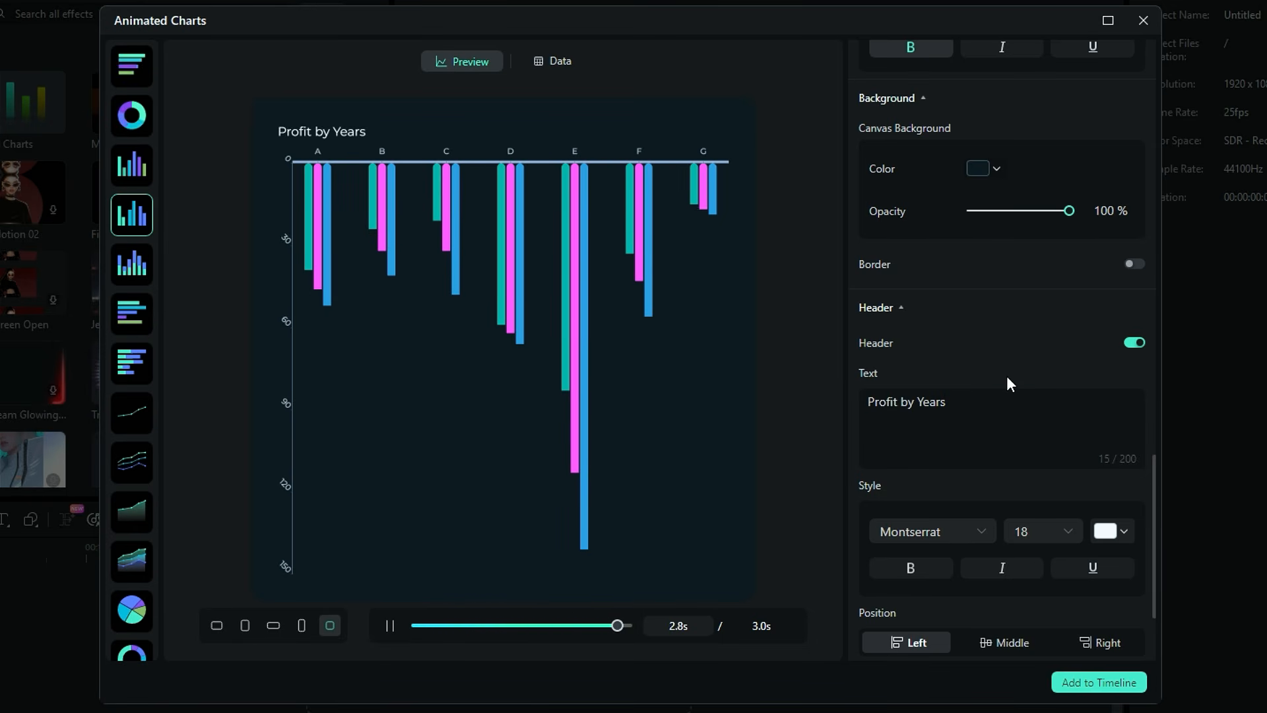
# Turn on the legend and set its style to Circle
pyautogui.scroll(-2, 1030, 406)
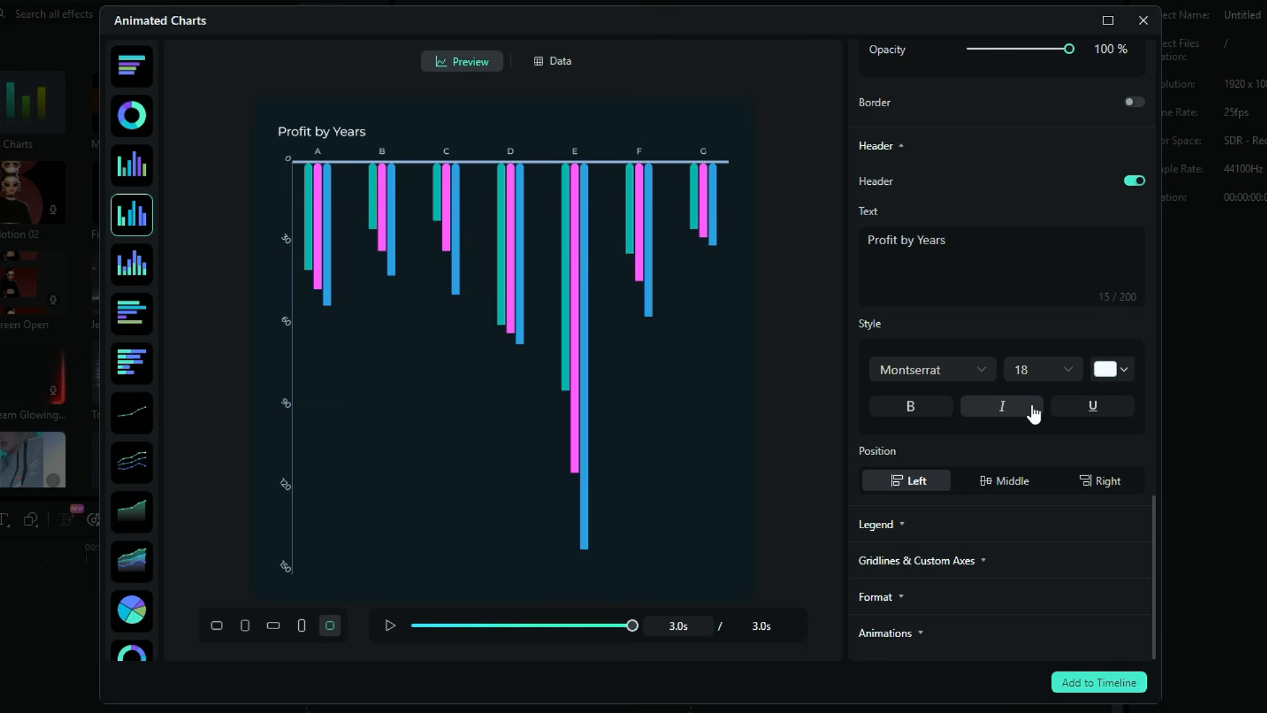
pyautogui.click(917, 533)
pyautogui.click(1134, 520)
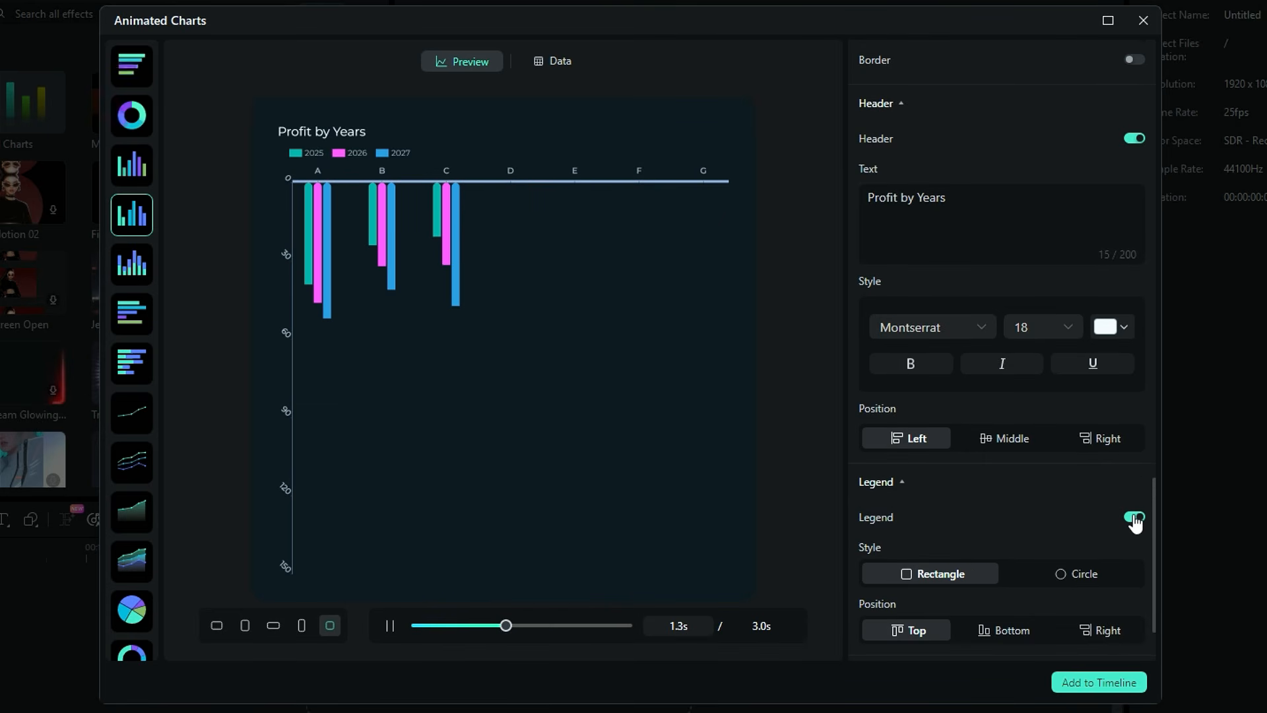
pyautogui.click(1085, 574)
# Enable gridlines on the chart
pyautogui.scroll(-2, 986, 560)
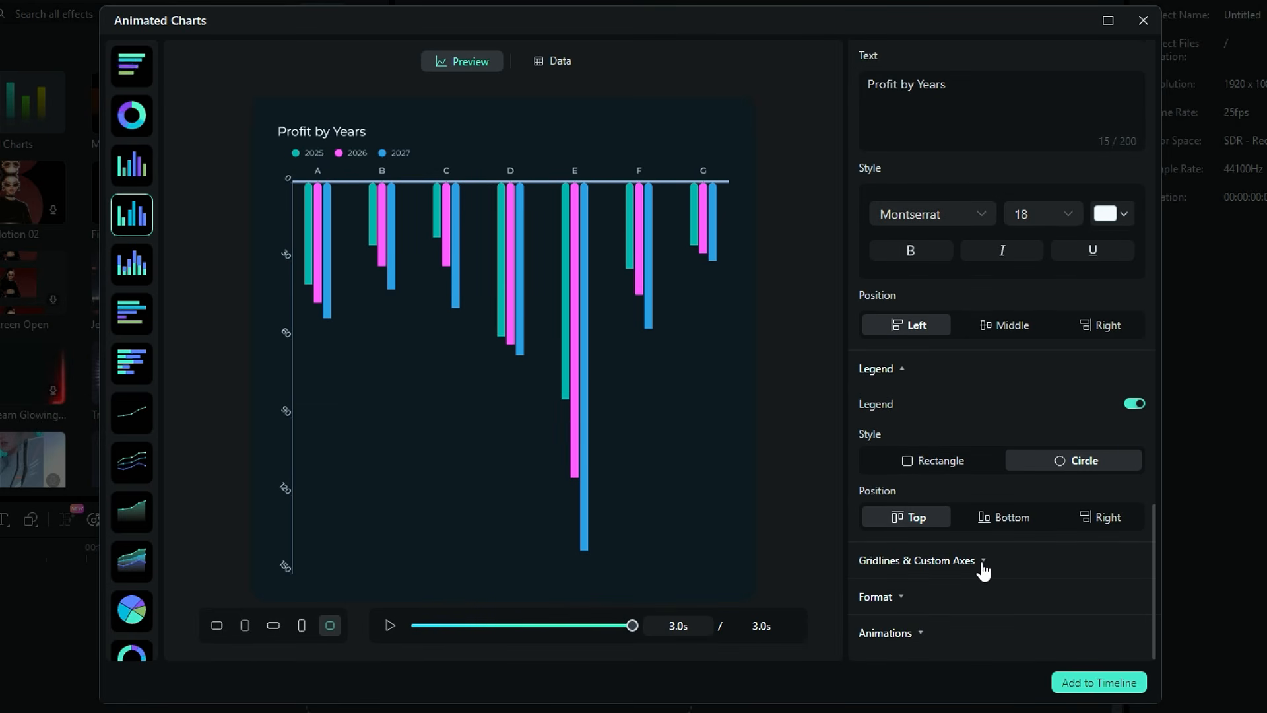
pyautogui.scroll(-1, 1010, 554)
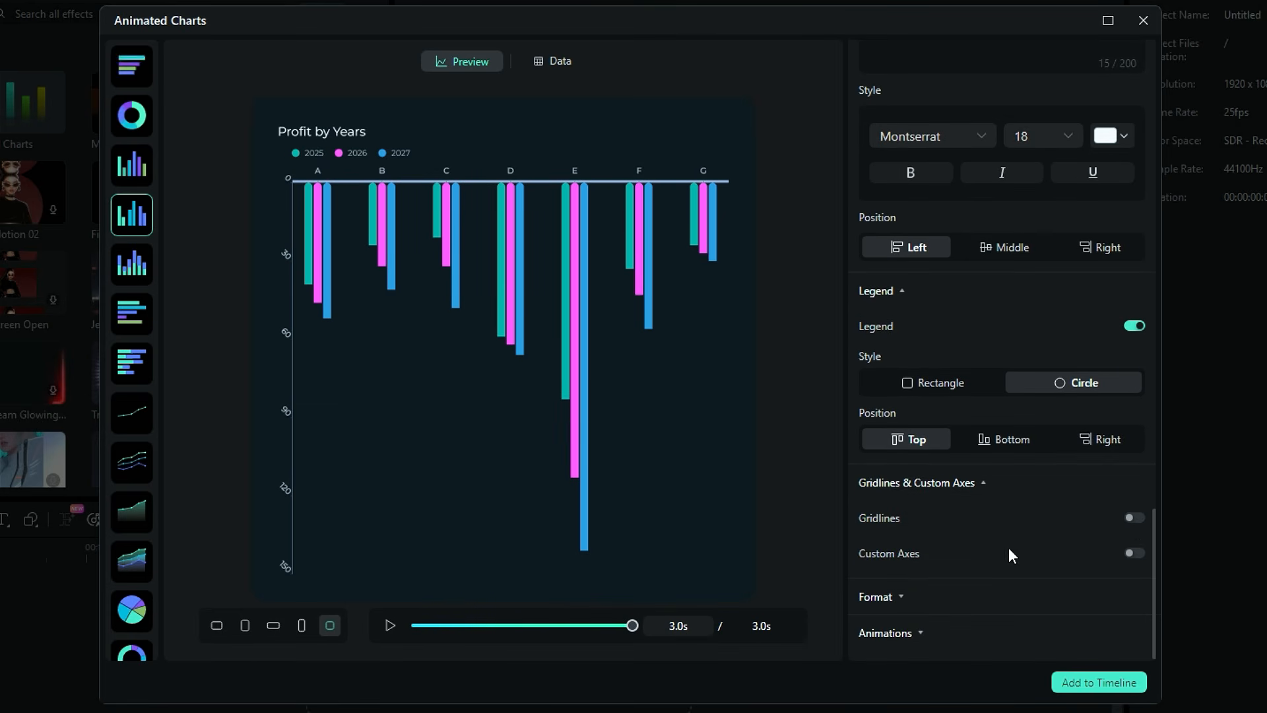
pyautogui.click(1137, 519)
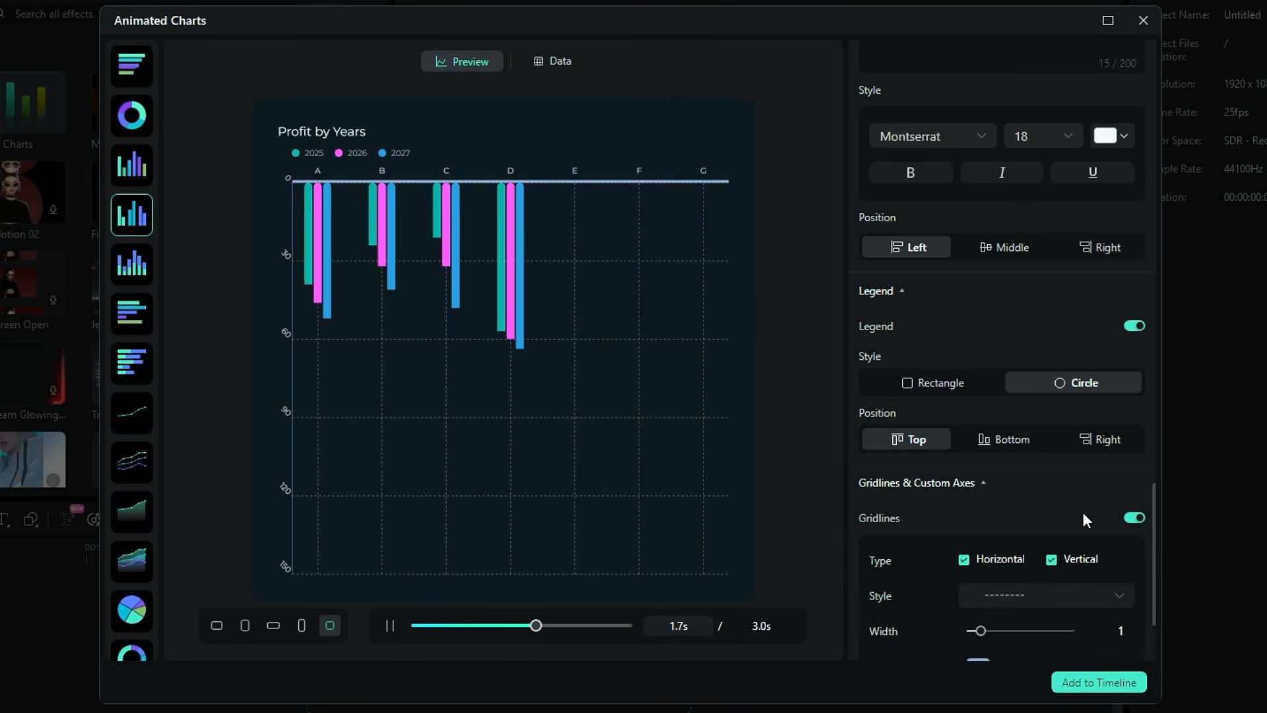
# Open the animation settings and preview the Grow, Bounce, Fade and Slide animation styles
pyautogui.scroll(-2, 1084, 514)
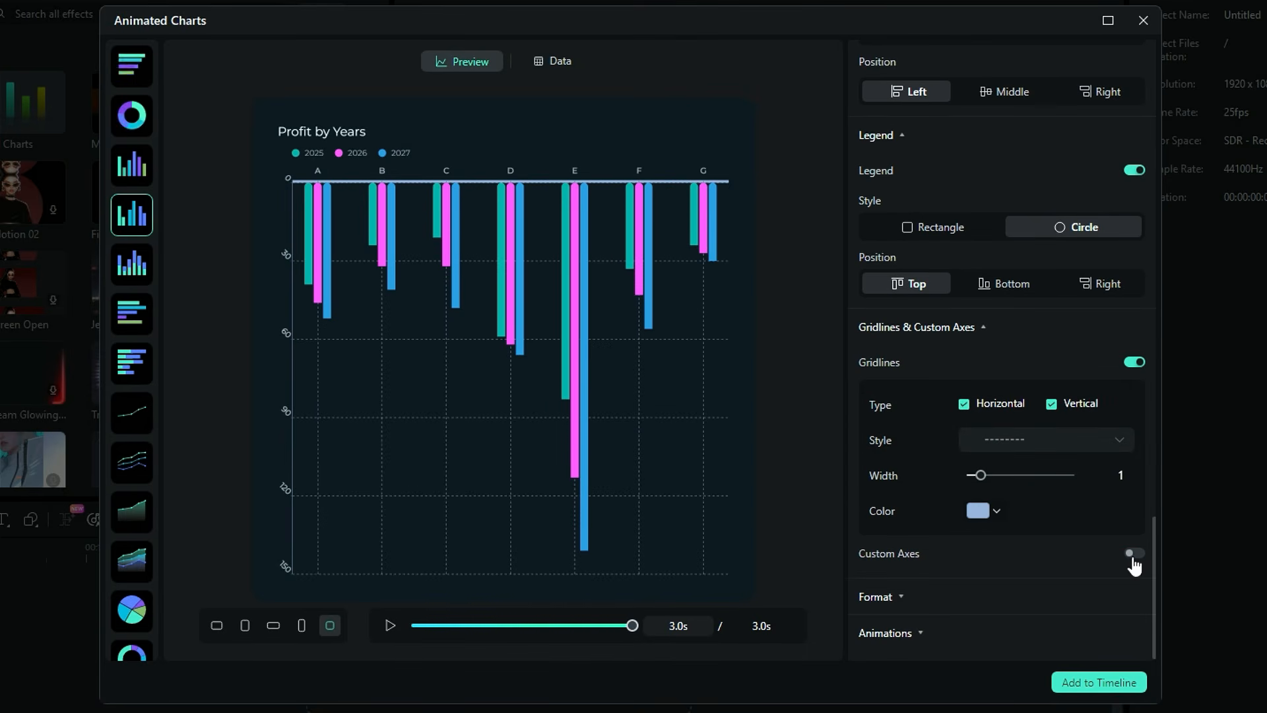
pyautogui.click(920, 630)
pyautogui.scroll(-3, 920, 629)
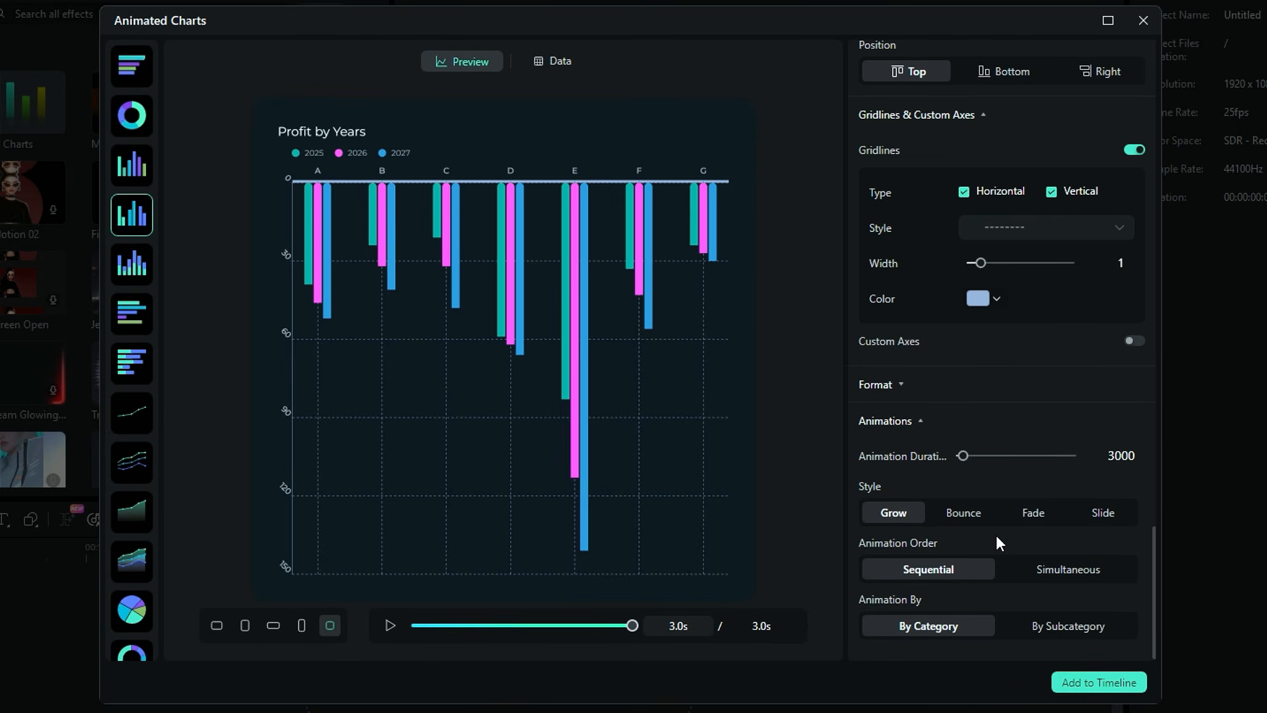
pyautogui.click(903, 517)
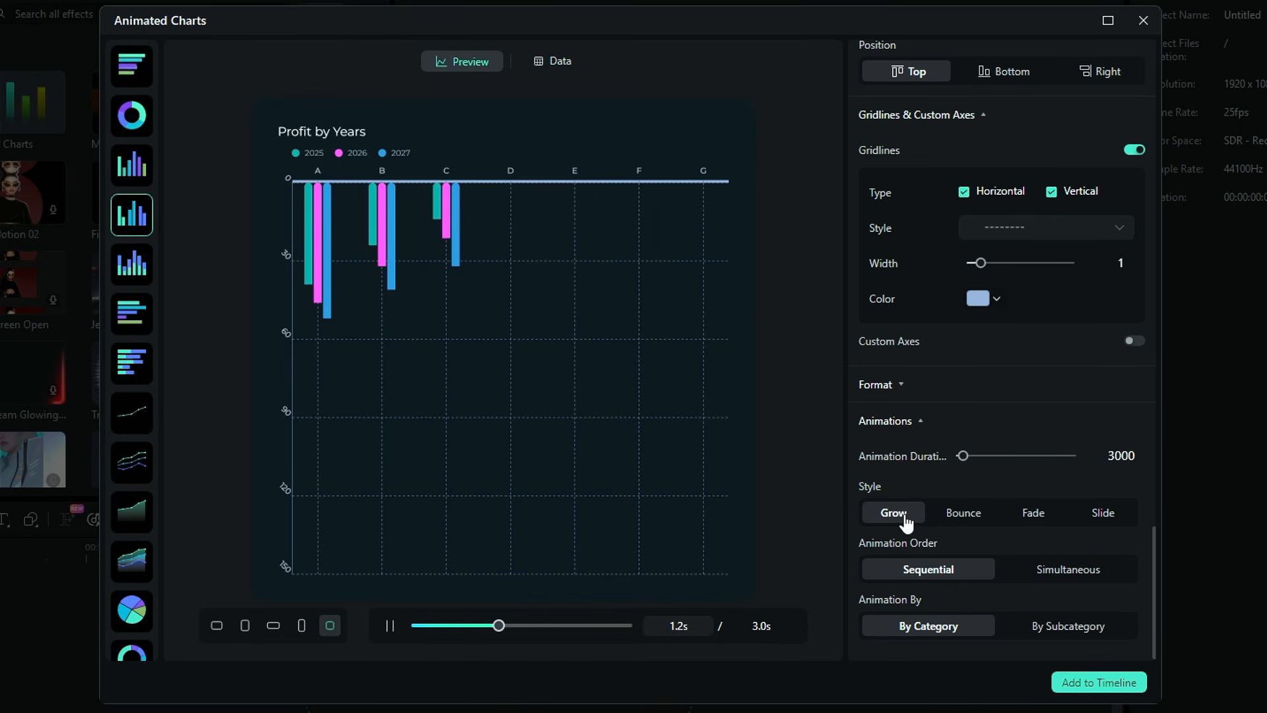
pyautogui.click(955, 519)
pyautogui.click(1032, 518)
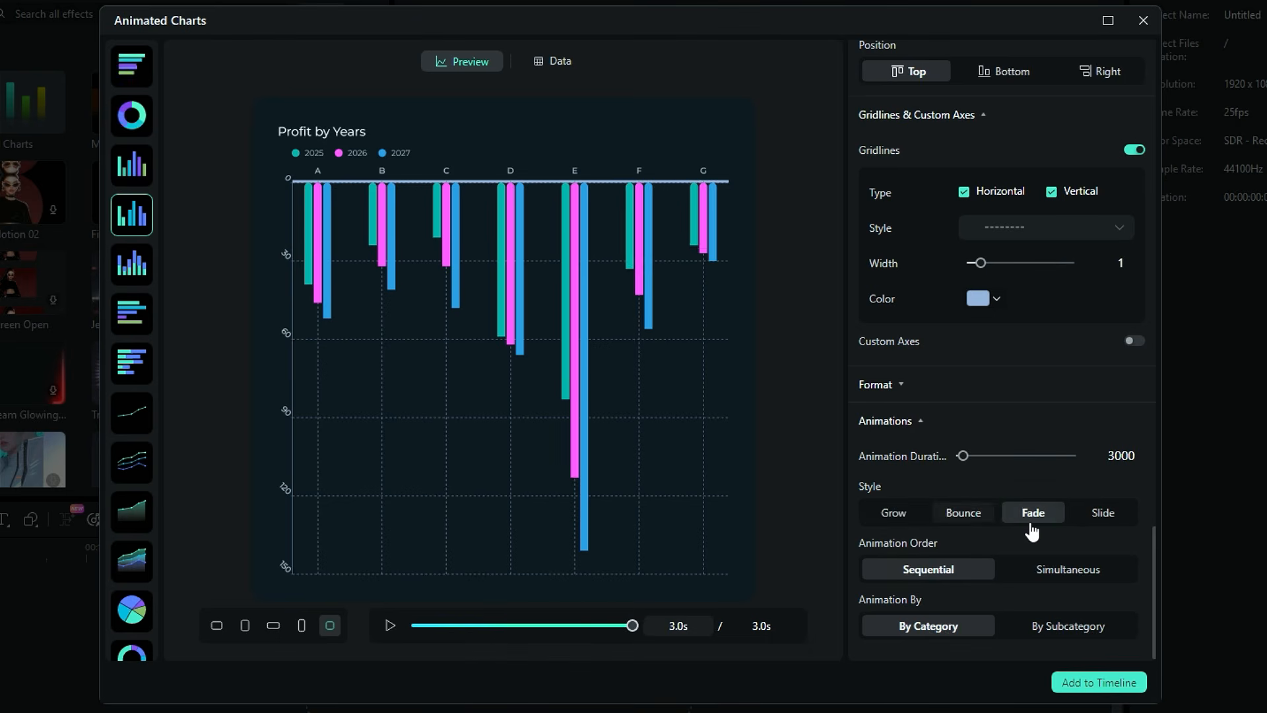
pyautogui.click(1102, 521)
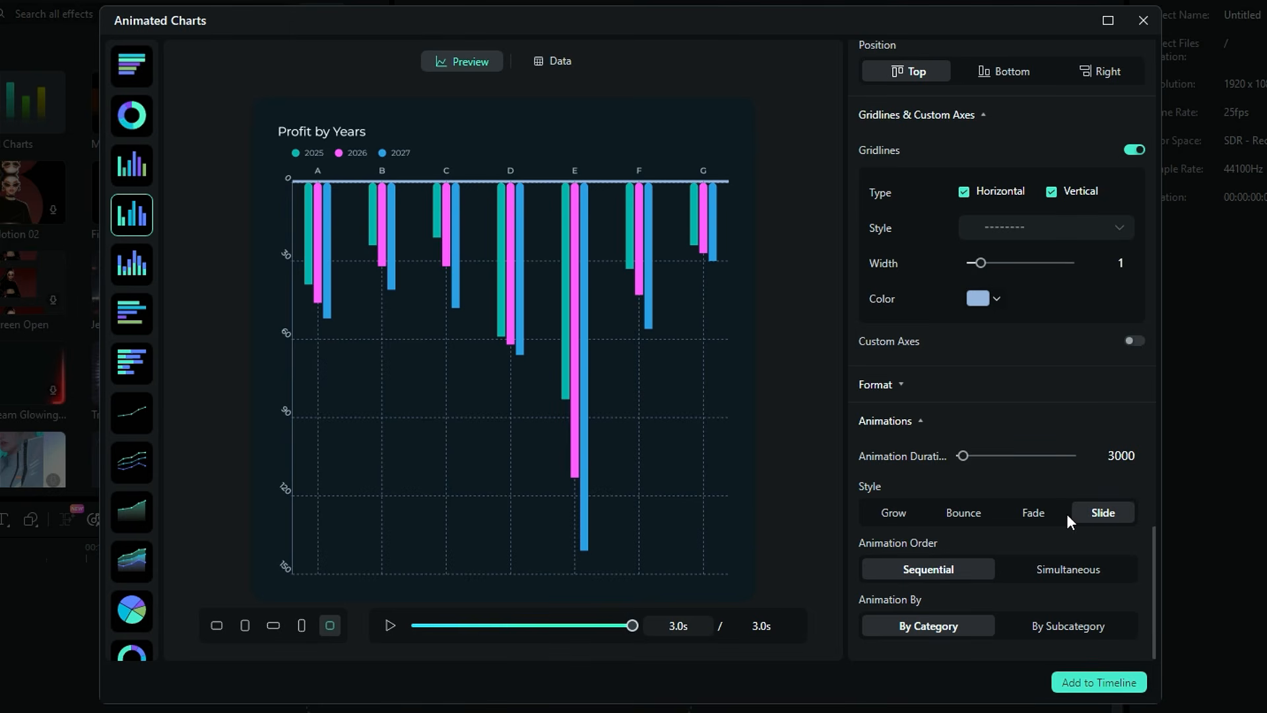
# Set the animation order to Simultaneous and the animation style to Bounce
pyautogui.click(1073, 570)
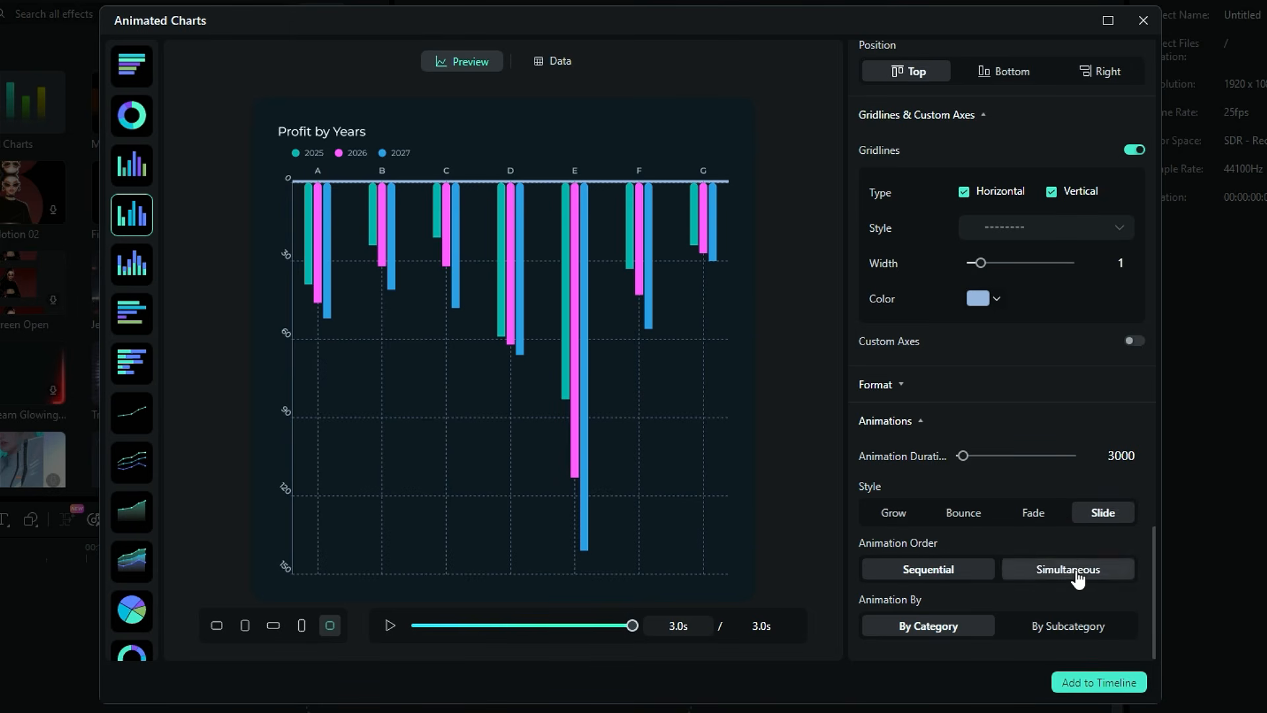
pyautogui.scroll(1, 1076, 573)
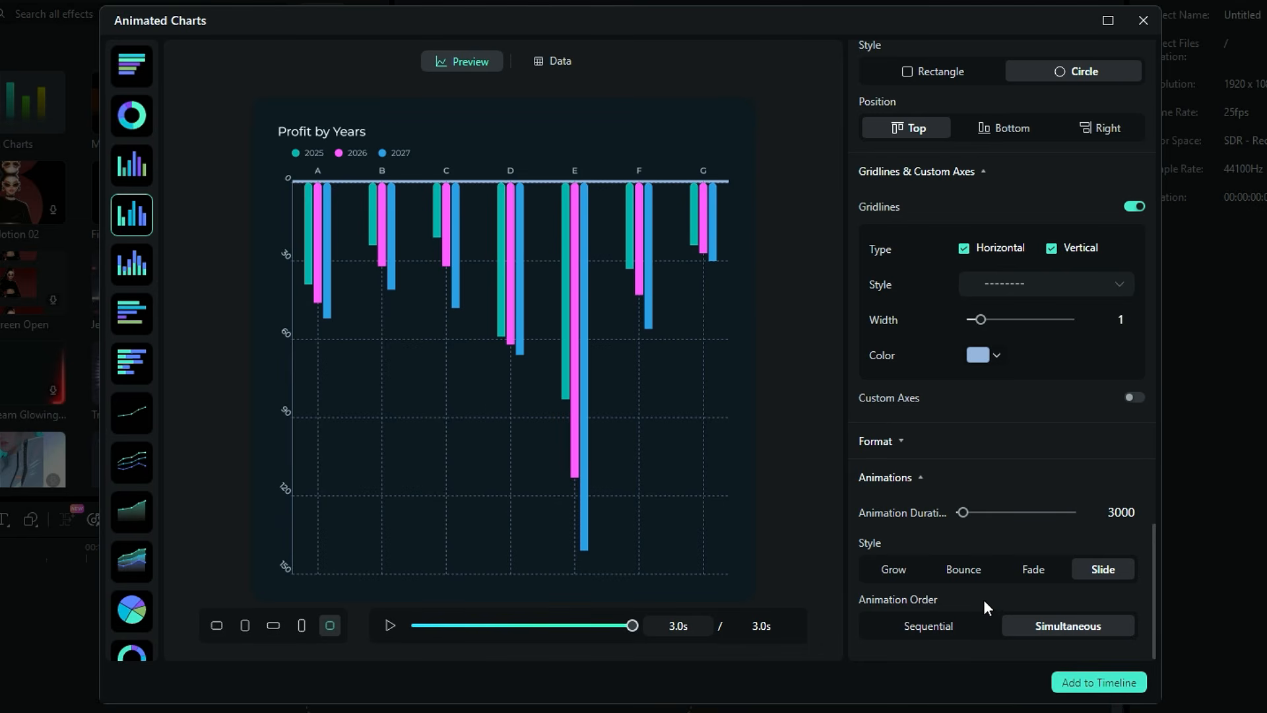
pyautogui.click(1022, 579)
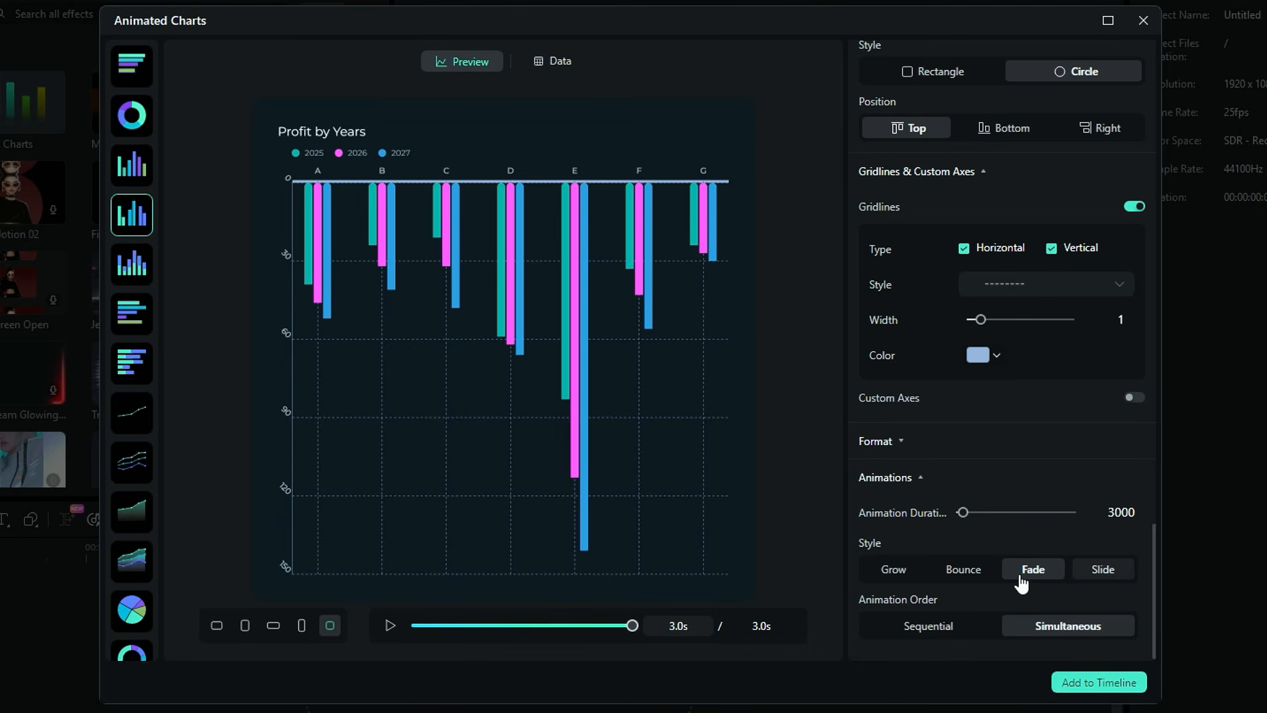
pyautogui.click(970, 576)
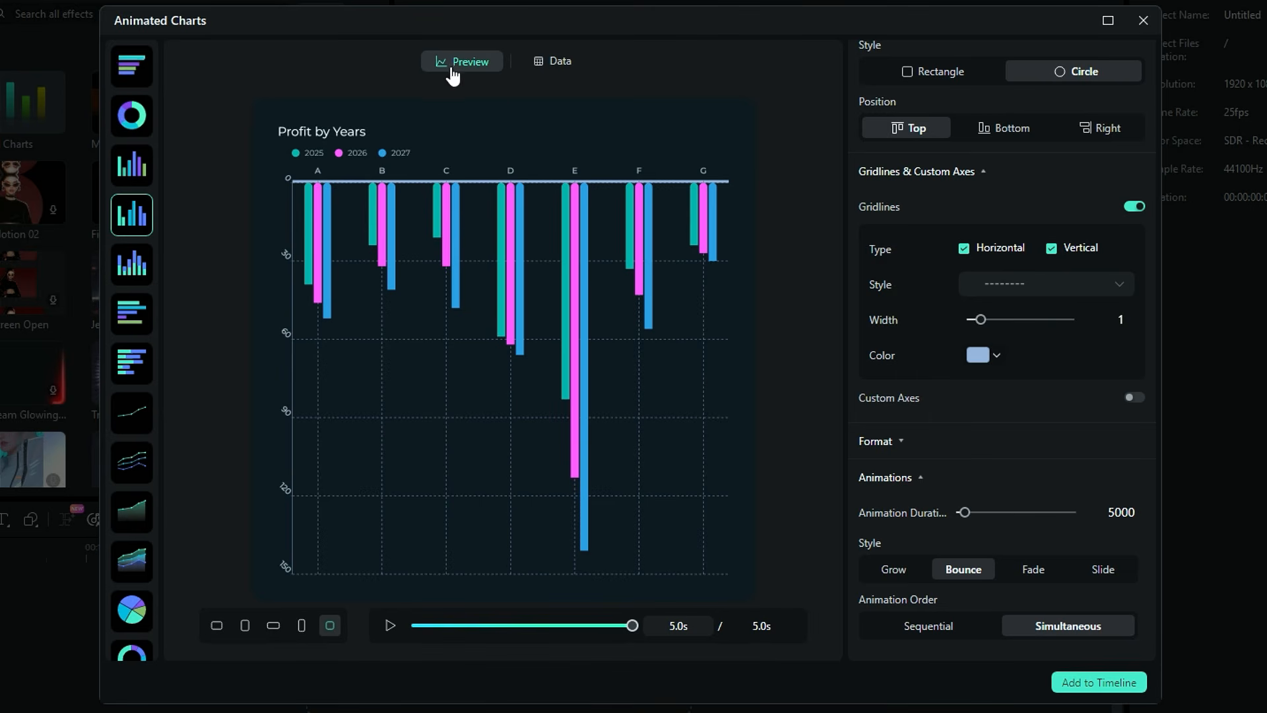
# Upload the Chart spreadsheet from the Animated Charts folder as the chart's data
pyautogui.click(557, 62)
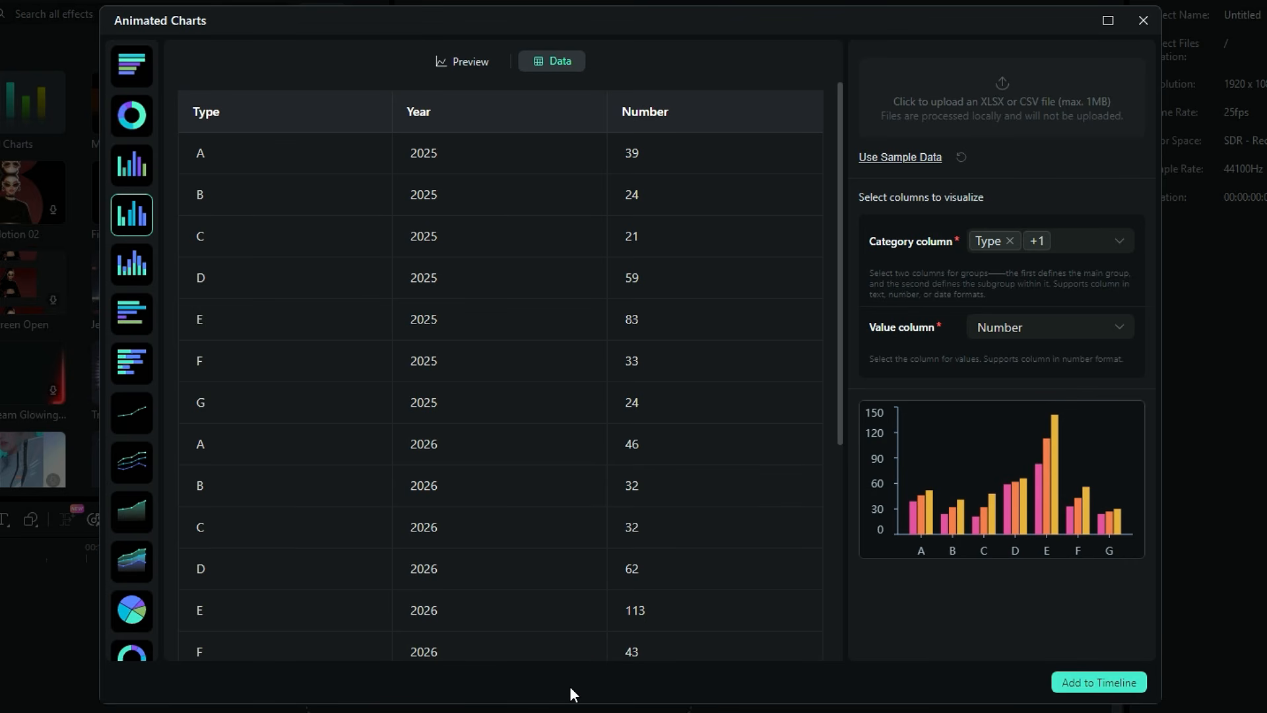
pyautogui.click(979, 86)
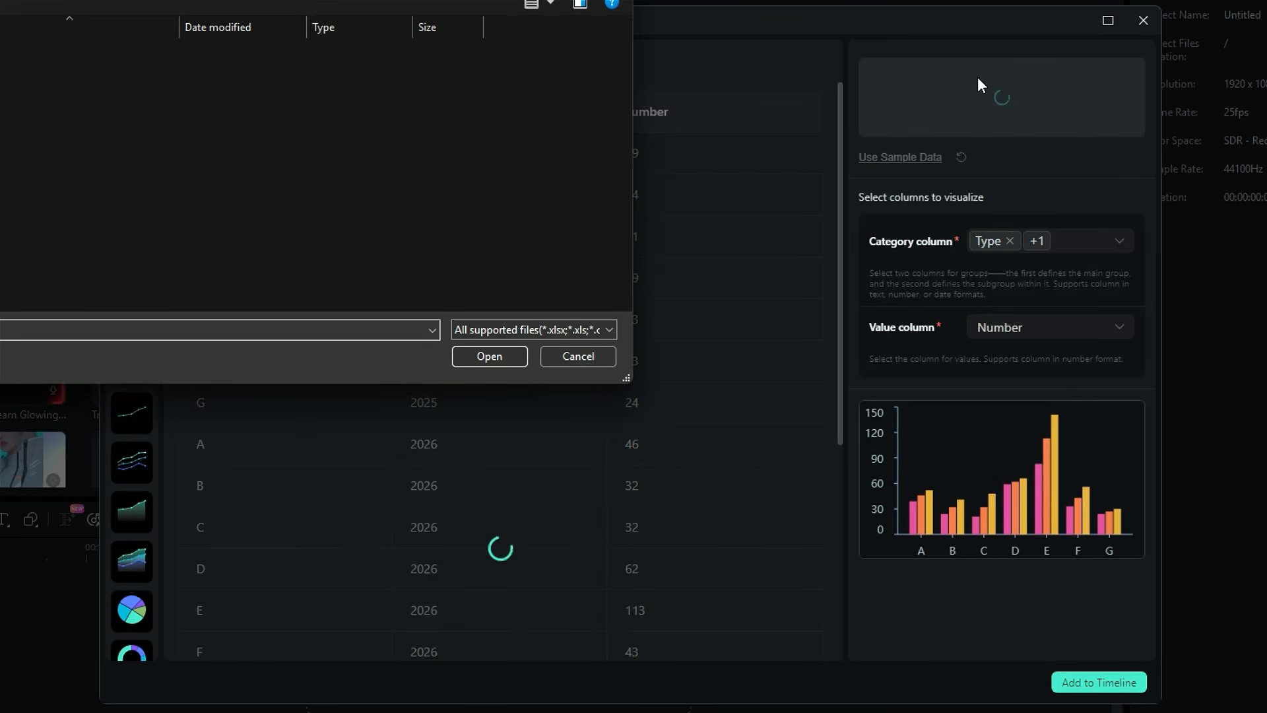
pyautogui.scroll(-1, 86, 286)
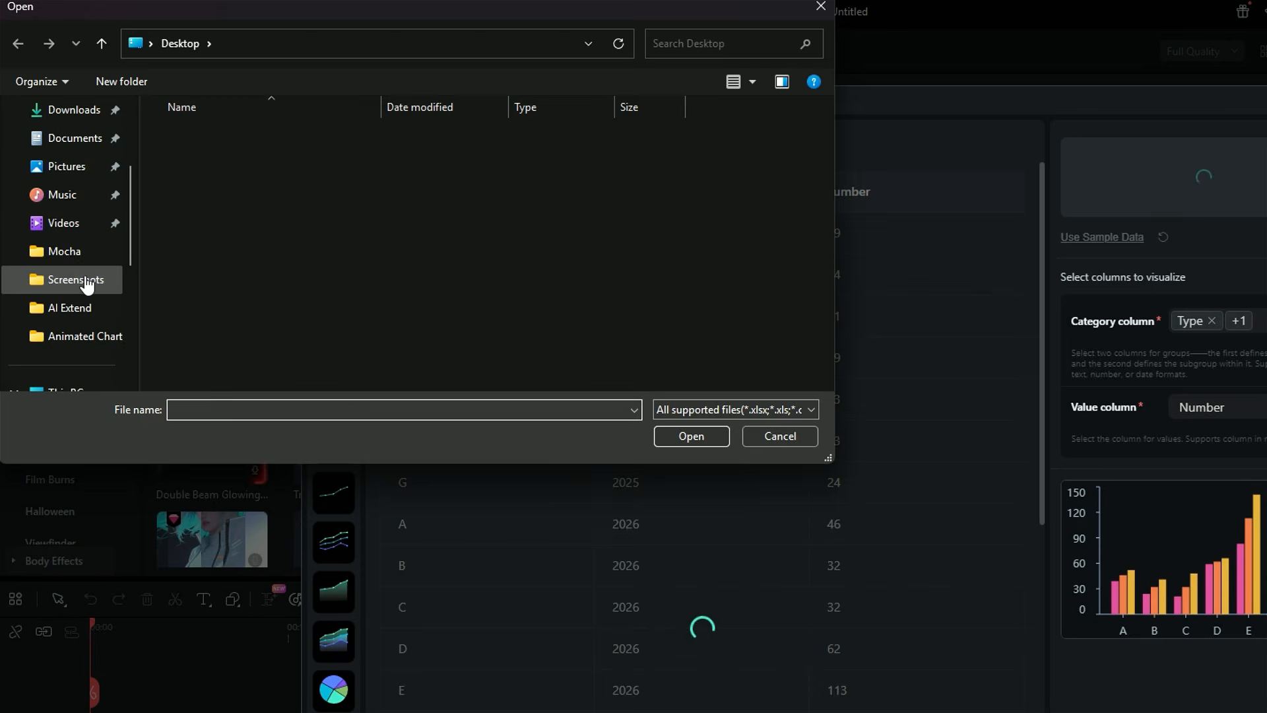
pyautogui.click(78, 338)
pyautogui.click(421, 172)
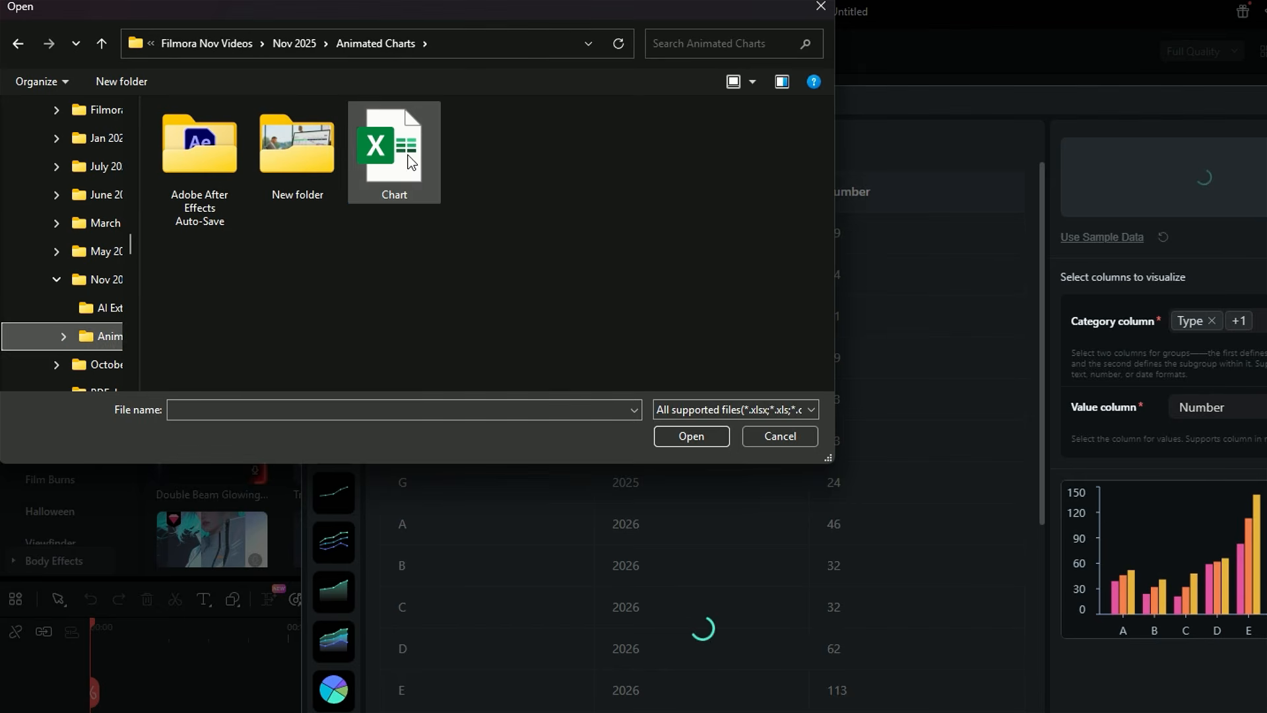
pyautogui.click(722, 436)
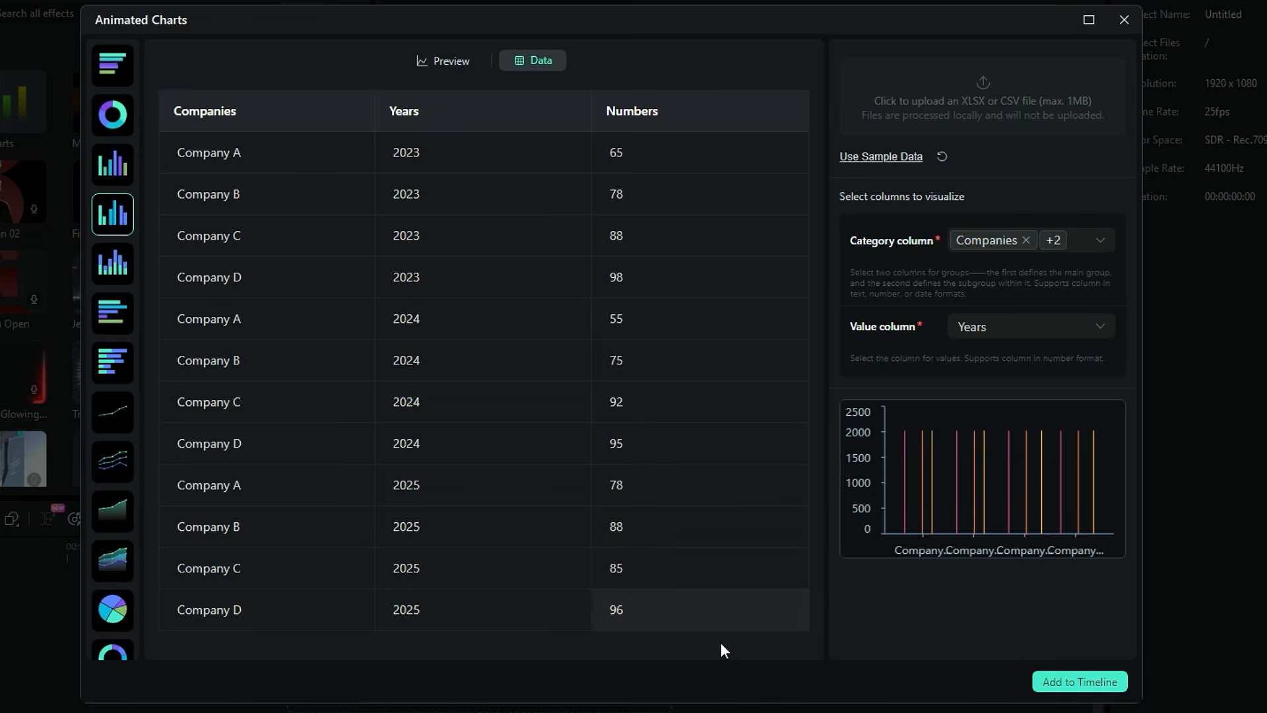
# Review the table's row options and the category and value column selections
pyautogui.rightClick(225, 606)
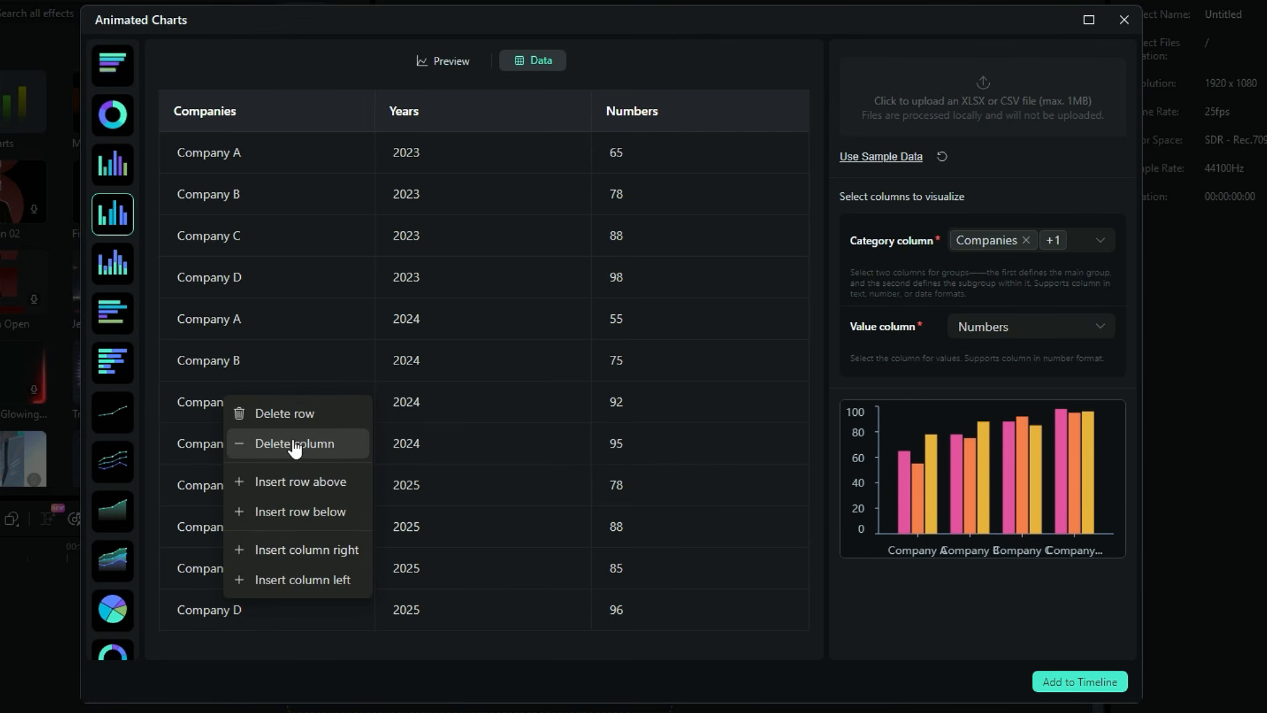
pyautogui.click(336, 705)
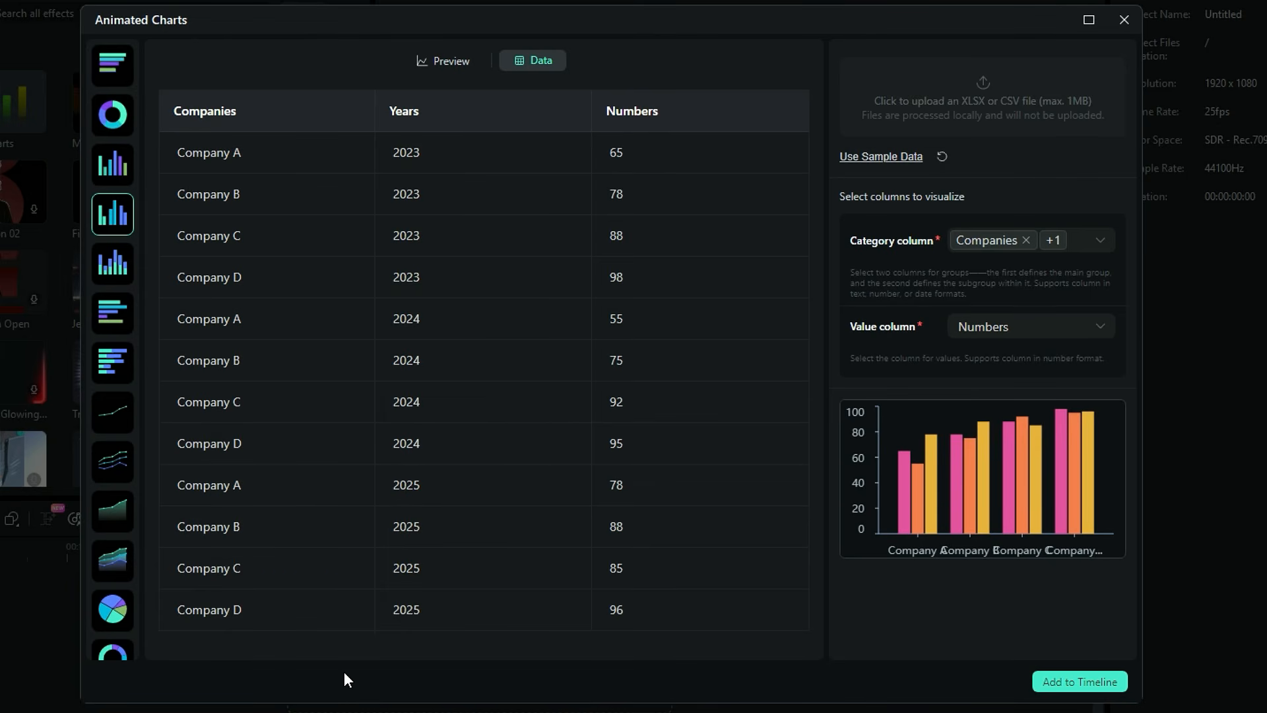
pyautogui.click(1110, 243)
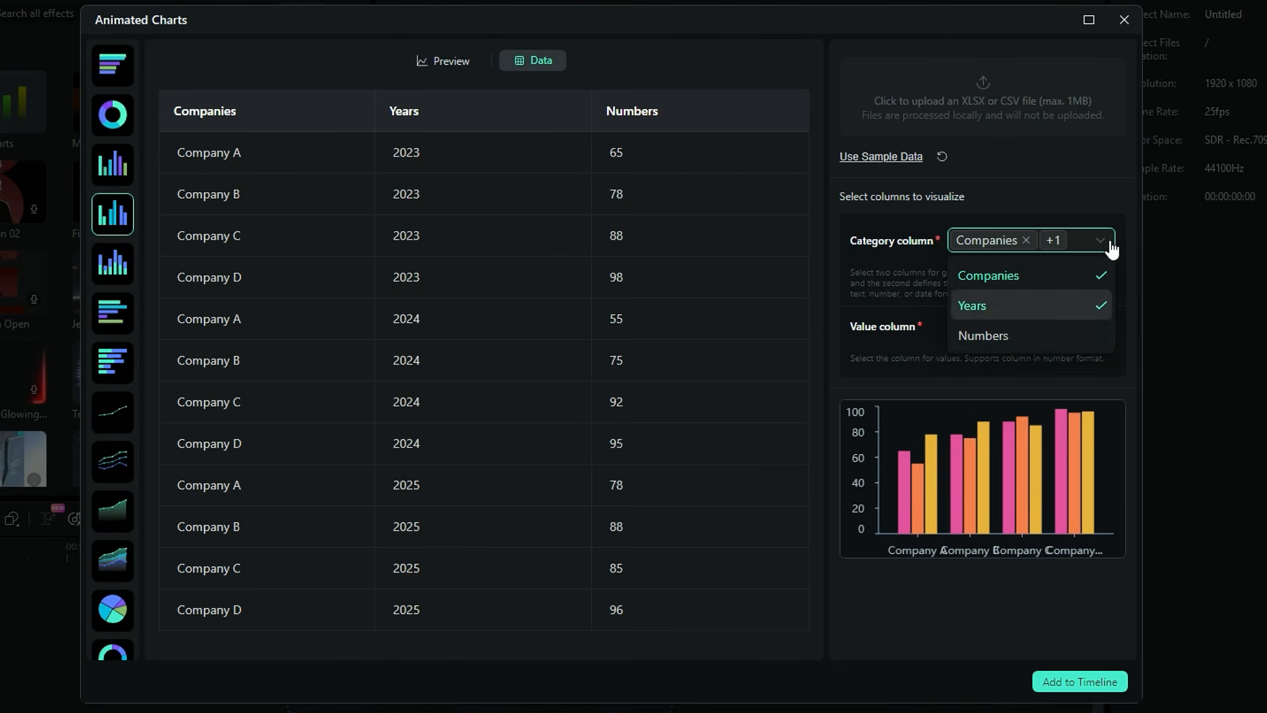
pyautogui.click(1097, 335)
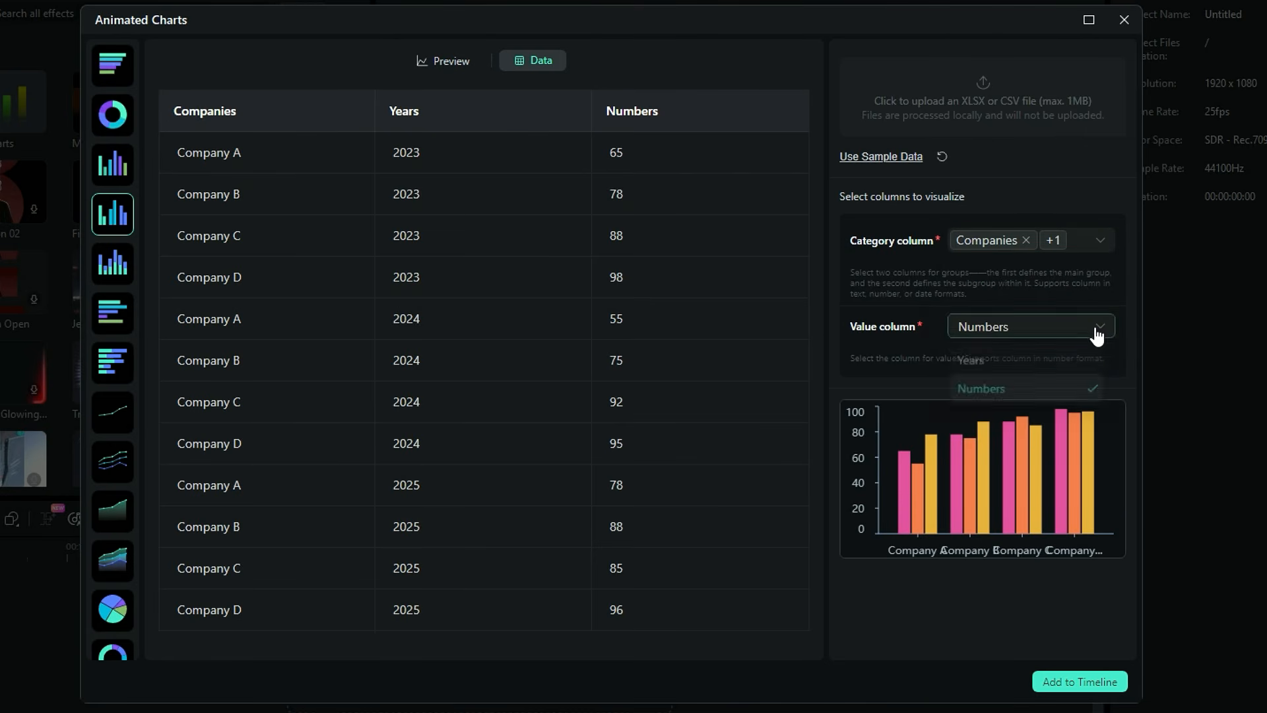
# Add the chart to the timeline and select its clip
pyautogui.click(1102, 683)
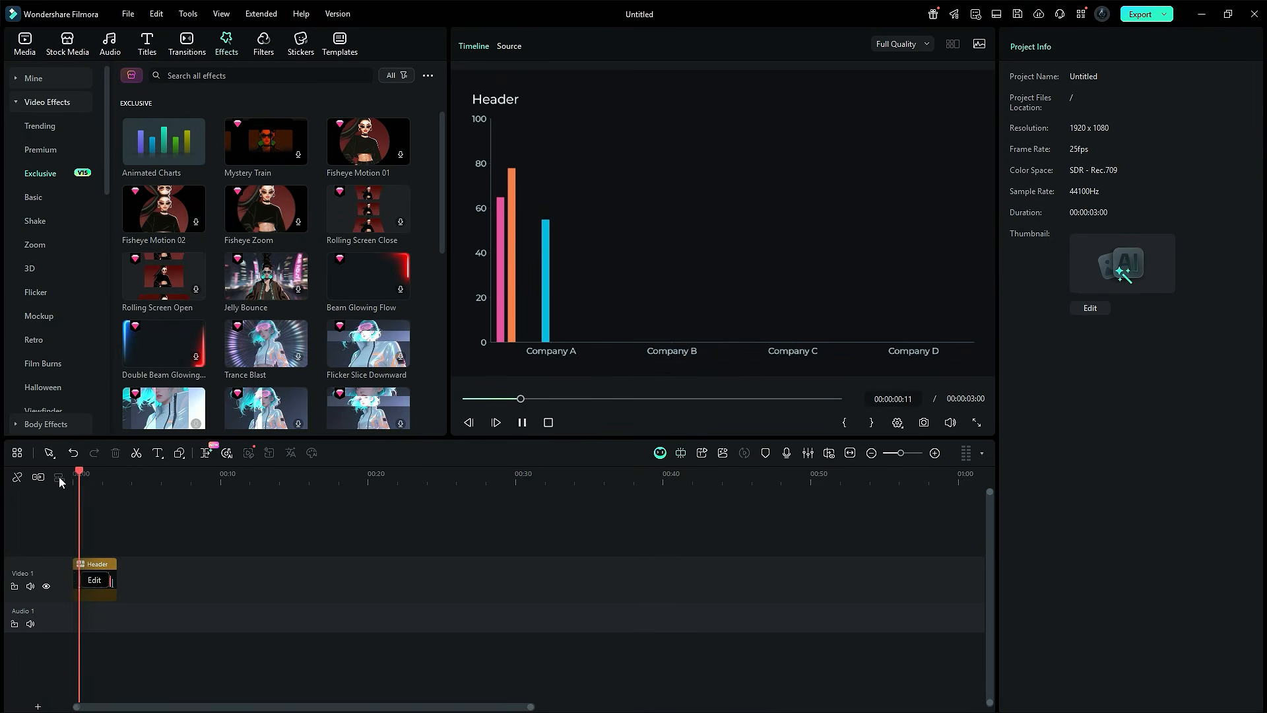
pyautogui.click(109, 573)
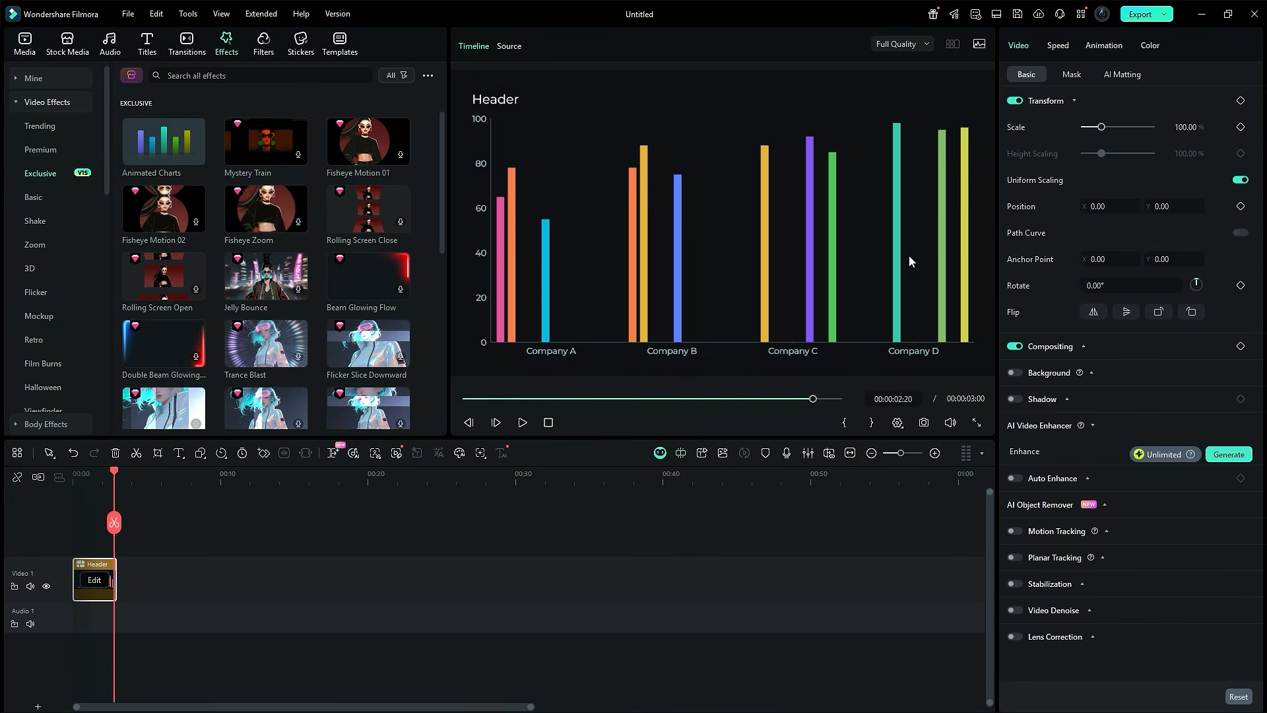
# Scale the chart clip down to about 83%
pyautogui.click(1187, 126)
pyautogui.write('74')
pyautogui.press('Return')
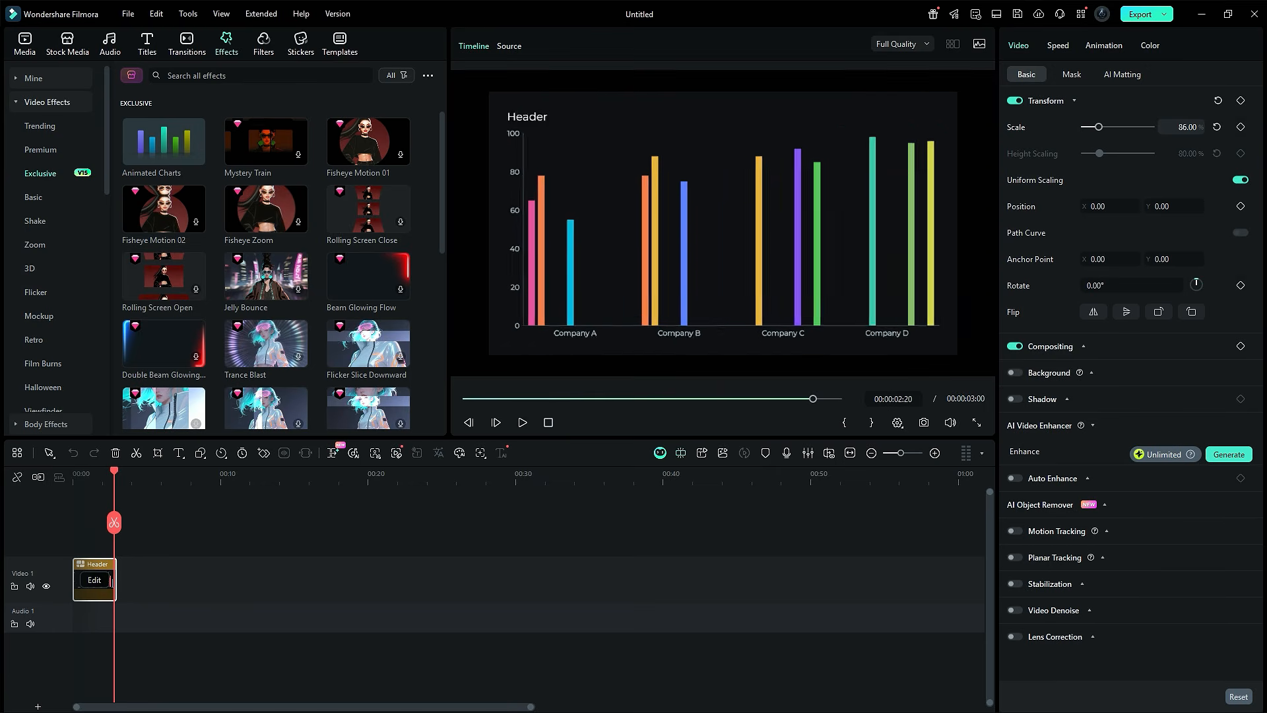
pyautogui.moveTo(1173, 127); pyautogui.dragTo(1179, 128)
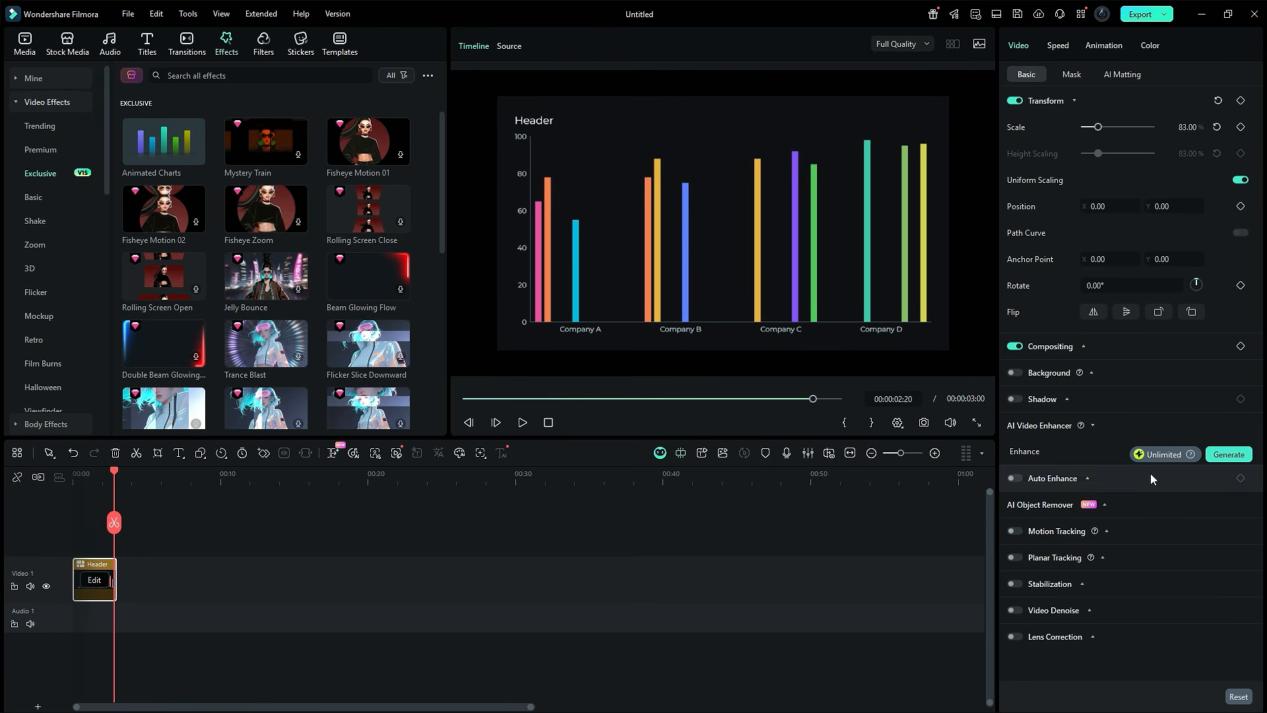